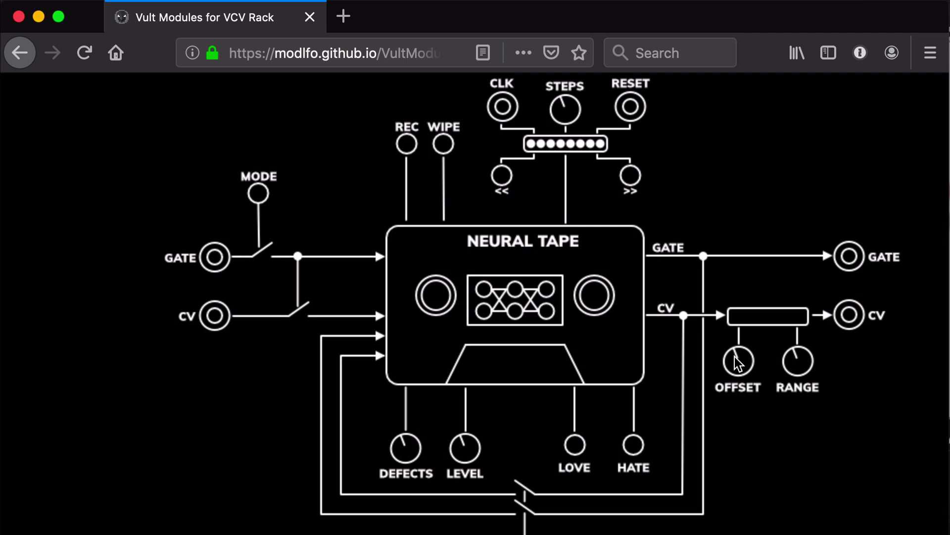
Examine the feedback, offset and range signal paths in the Neural Tape block diagram.
scroll(734, 357, "down", 1)
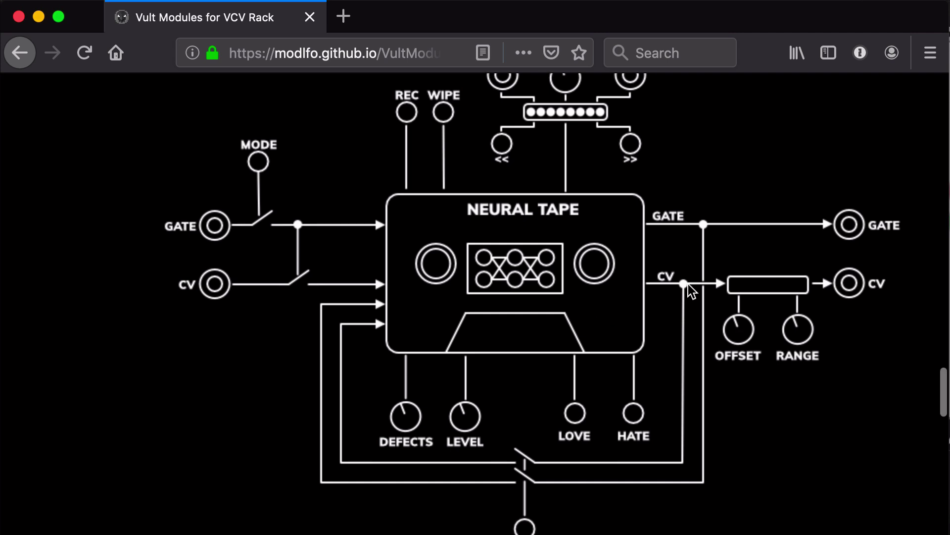
scroll(550, 489, "down", 2)
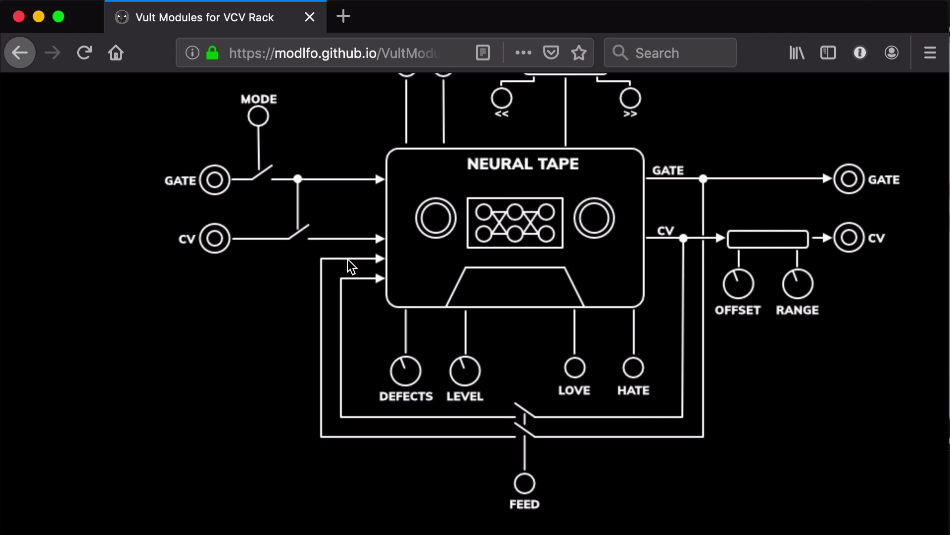
scroll(347, 259, "up", 3)
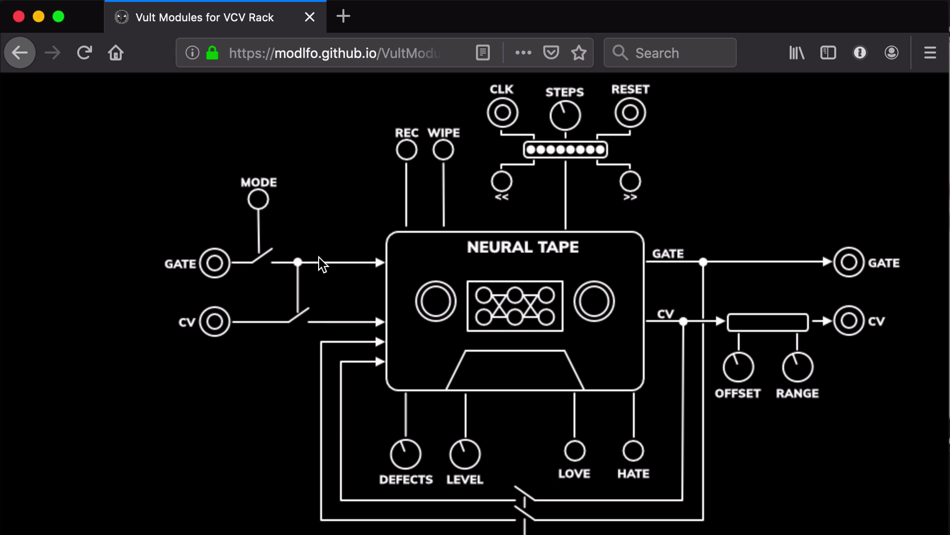
Switch to VCV Rack and set the Dopamine module's Defects to minimum and Level to 0 V.
key("super+Tab")
key("super+Tab")
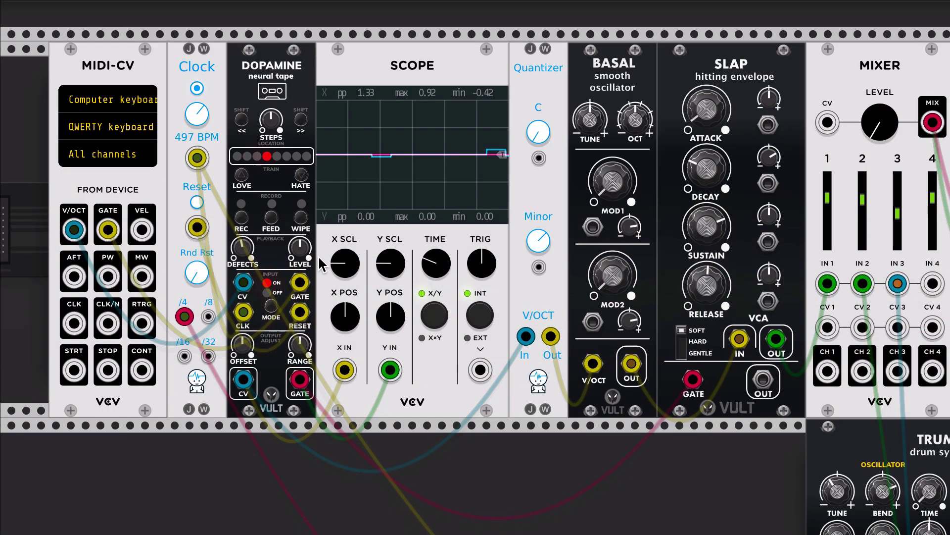
mouse_move(246, 251)
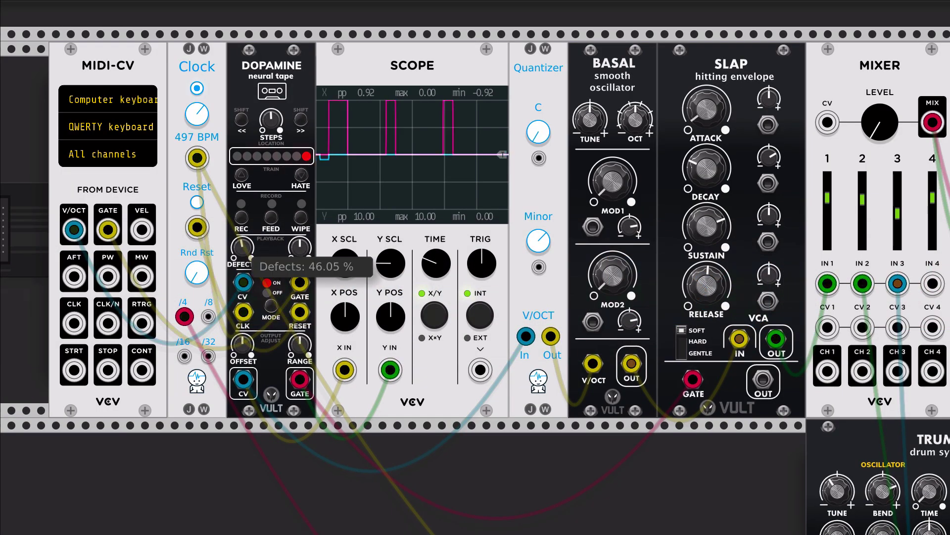
left_click_drag(245, 255, 245, 277)
mouse_move(303, 254)
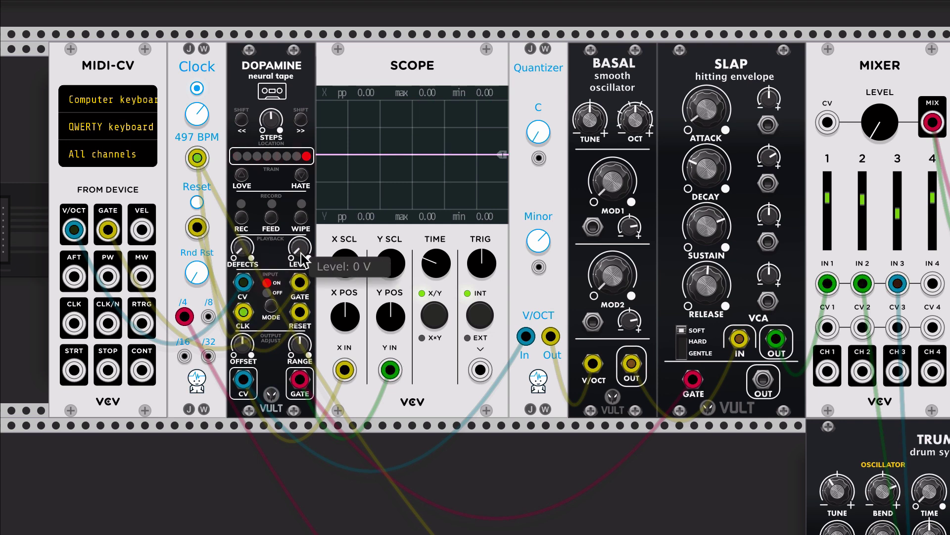
mouse_move(246, 250)
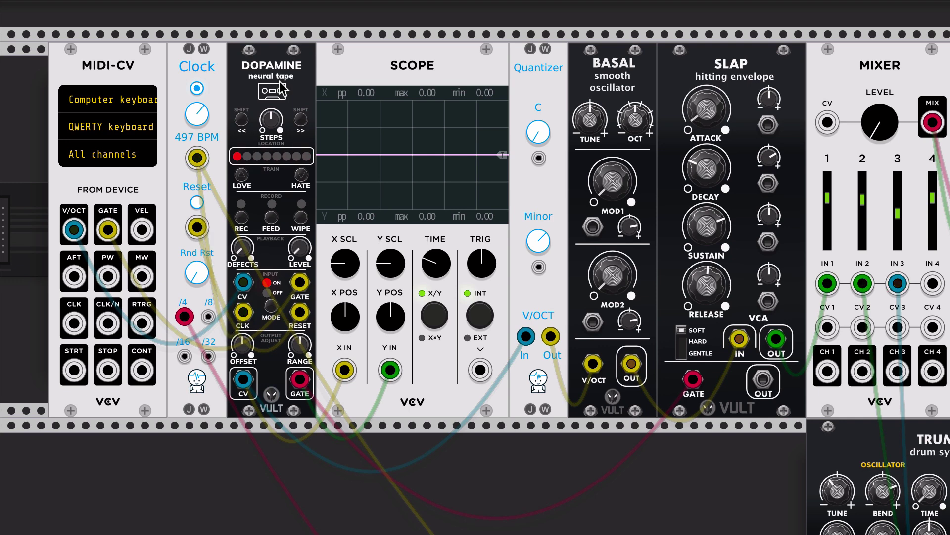
Turn the mixer's channel 2 fader down to minimum and play notes into the MIDI-CV module from the computer keyboard.
key("z")
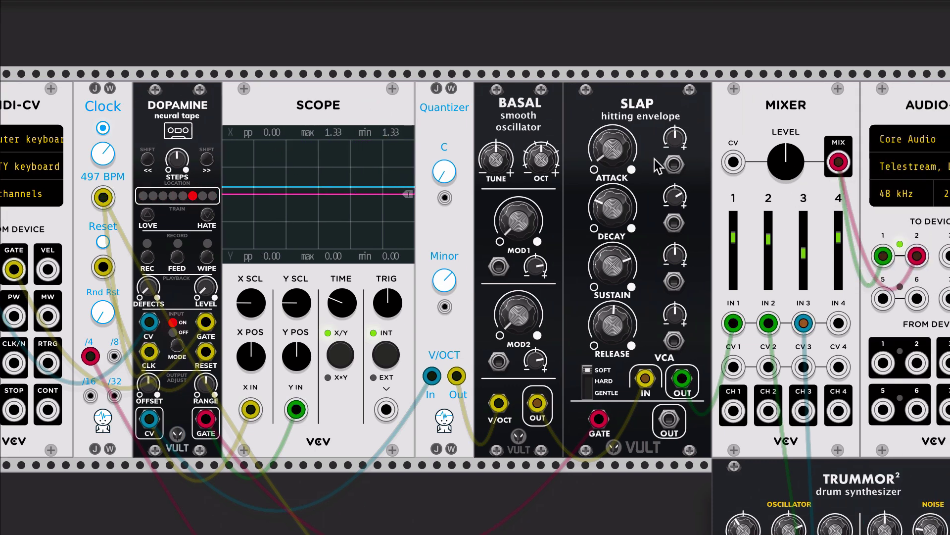
left_click_drag(769, 240, 662, 240)
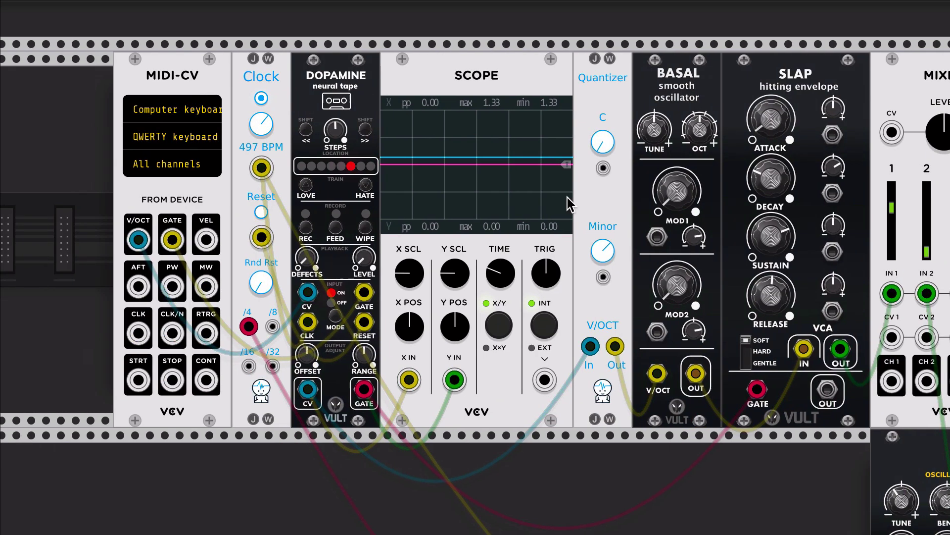
key("a")
key("s")
key("d")
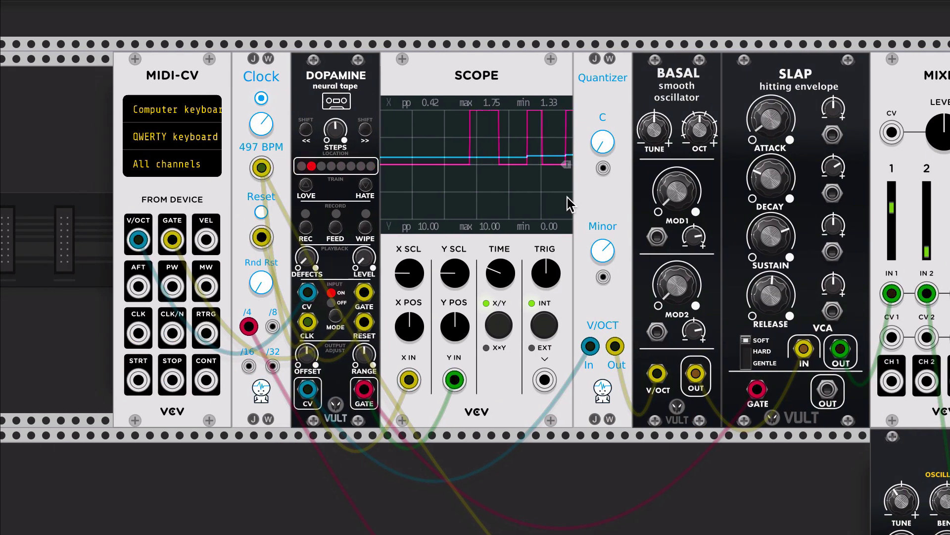
key("a")
key("s")
key("d")
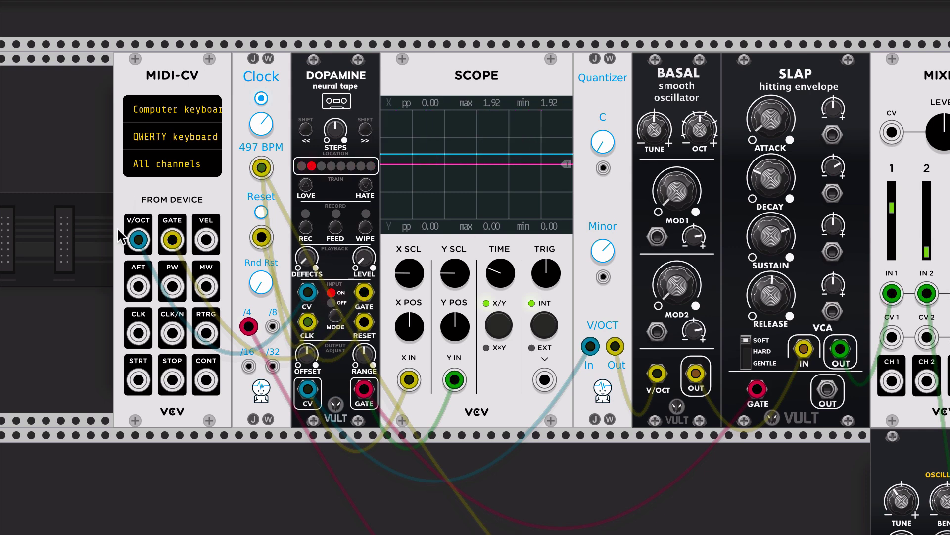
key("d")
key("a")
key("s")
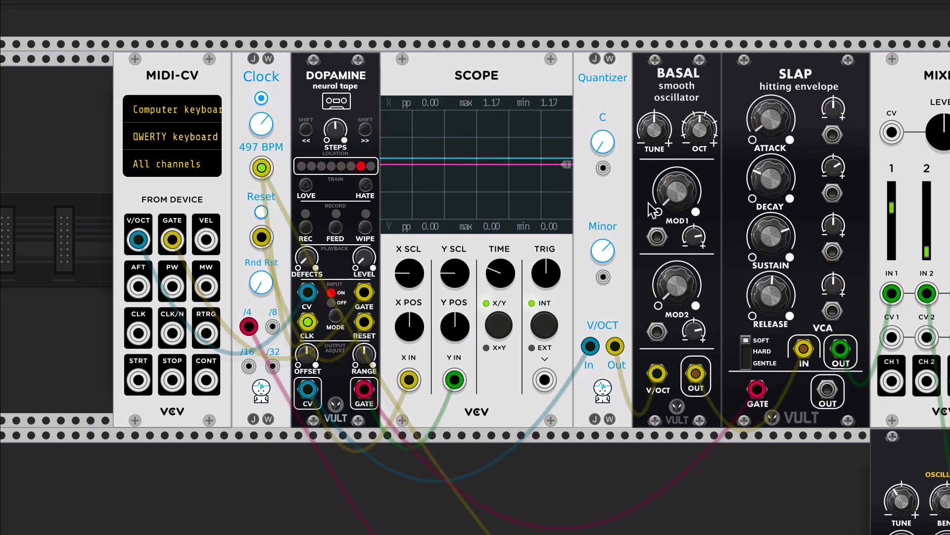
Raise the mixer's channel 2 fader back to the height of channel 1.
scroll(693, 238, "right", 3)
left_click_drag(789, 252, 788, 205)
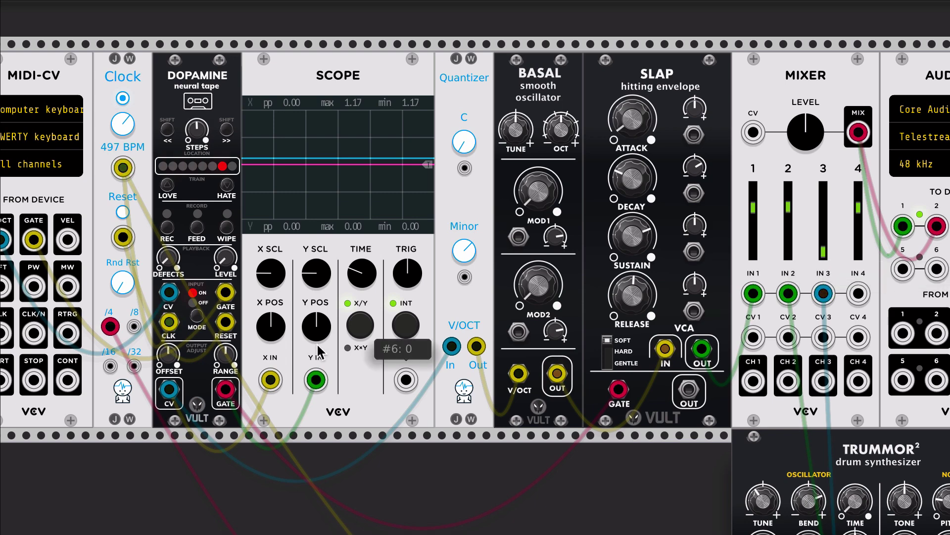
Use Dopamine's Record function to capture the incoming notes on the neural tape.
scroll(319, 357, "down", 3)
scroll(319, 356, "left", 4)
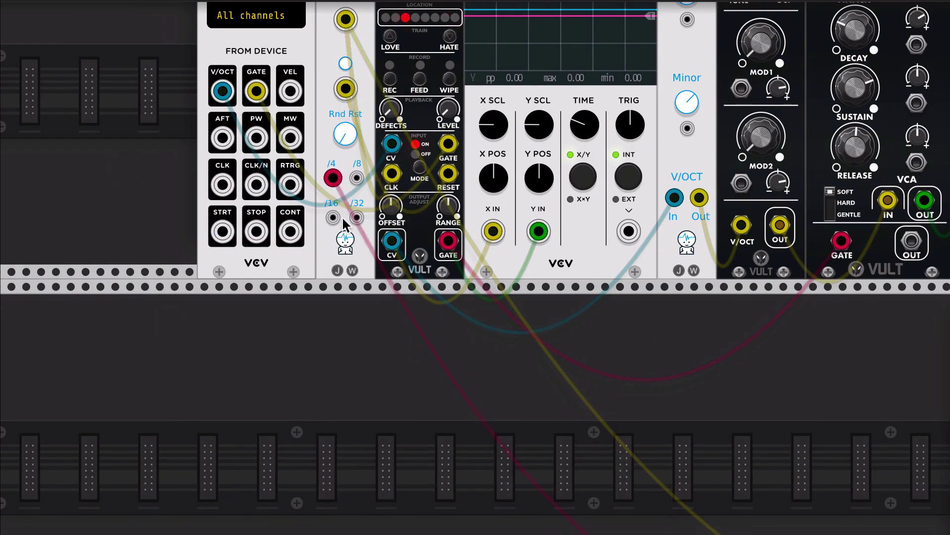
scroll(342, 217, "up", 4)
scroll(343, 218, "right", 1)
scroll(343, 217, "right", 1)
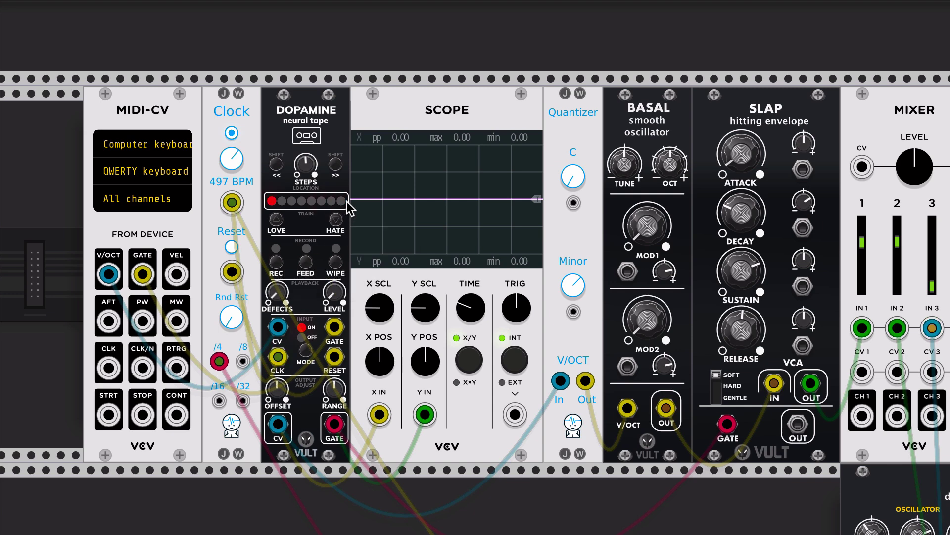
left_click(276, 261)
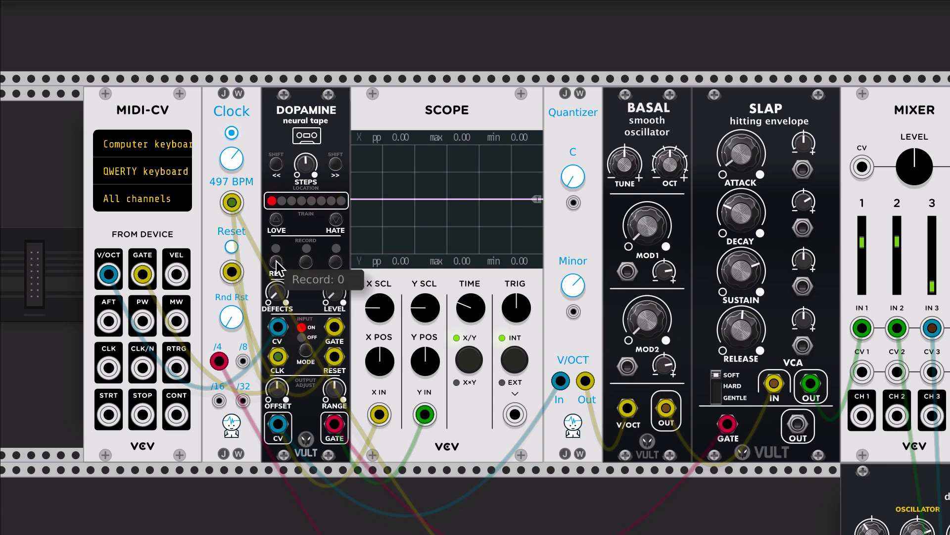
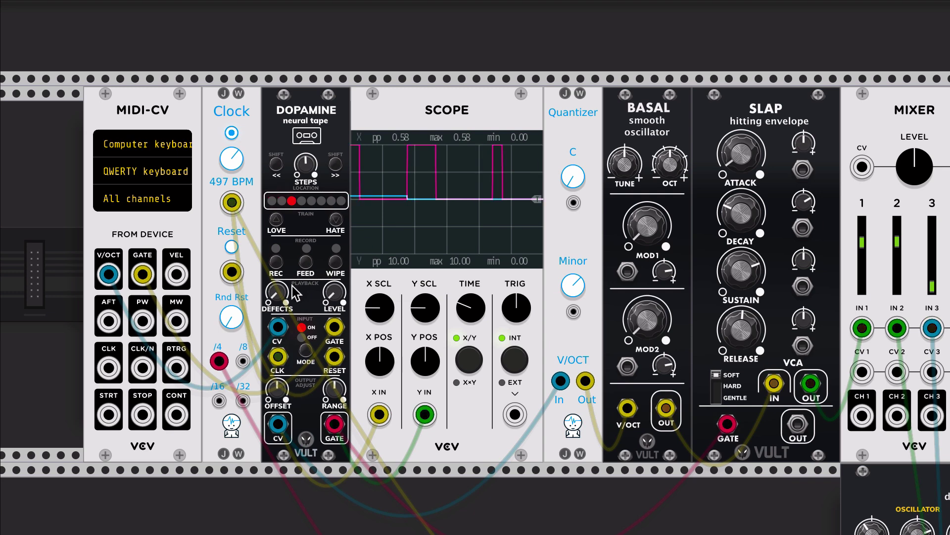
Set the Dopamine module's Level to 1 V and Defects to 16.35 %.
mouse_move(276, 294)
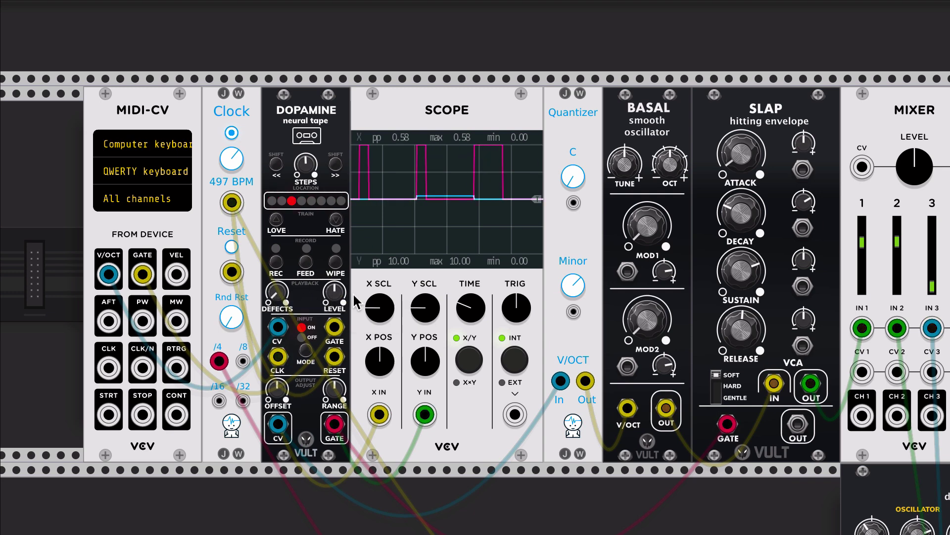
left_click_drag(287, 303, 287, 288)
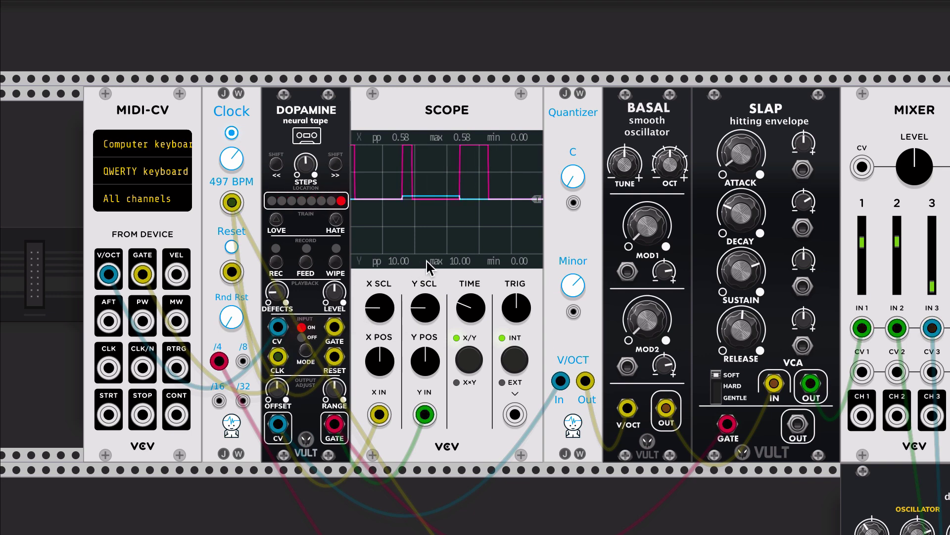
mouse_move(280, 297)
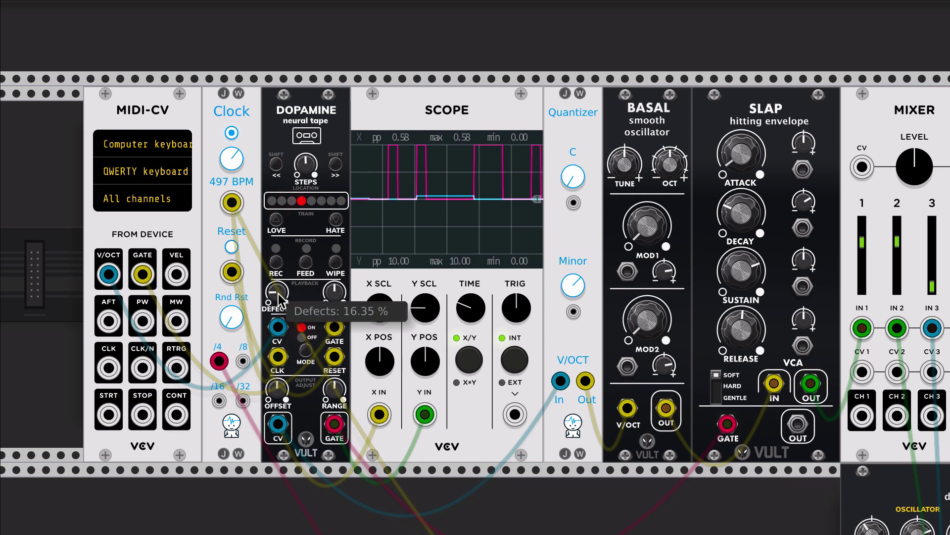
mouse_move(343, 299)
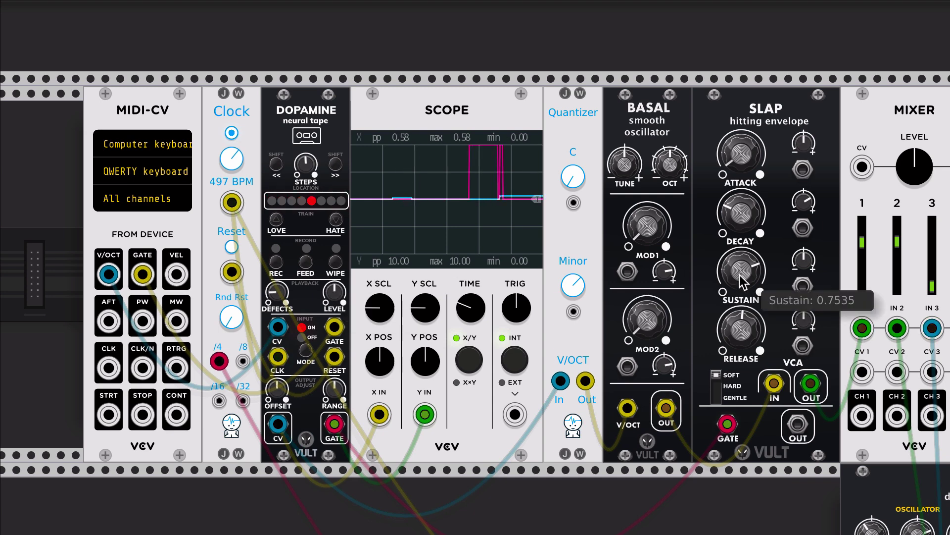
Raise the mixer's channel 3 fader, and record a new note pattern onto the Dopamine tape.
left_click_drag(932, 287, 931, 262)
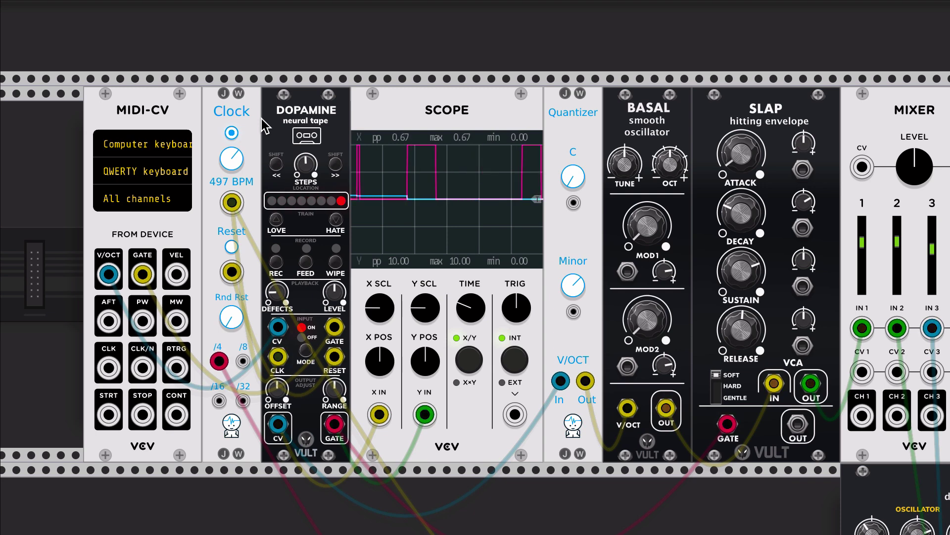
left_click_drag(109, 274, 279, 330)
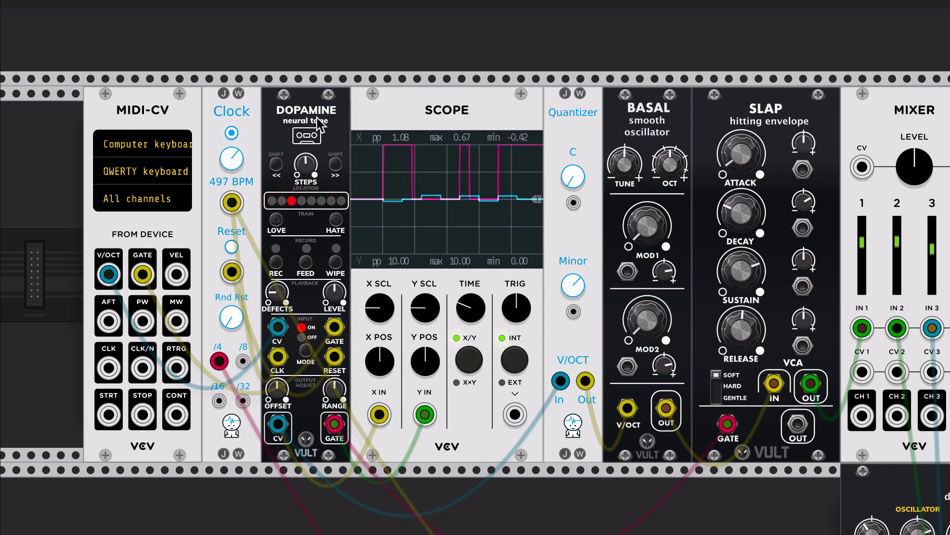
left_click(276, 270)
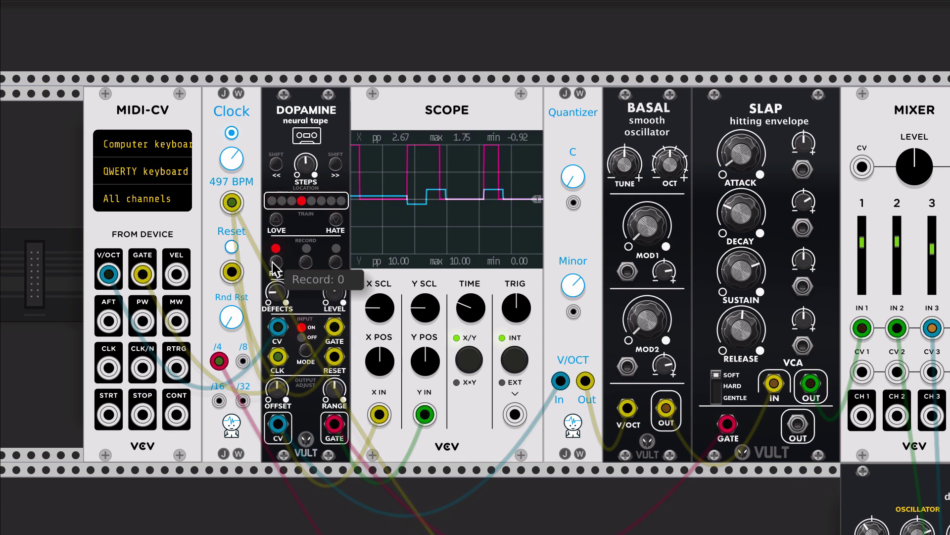
left_click(275, 270)
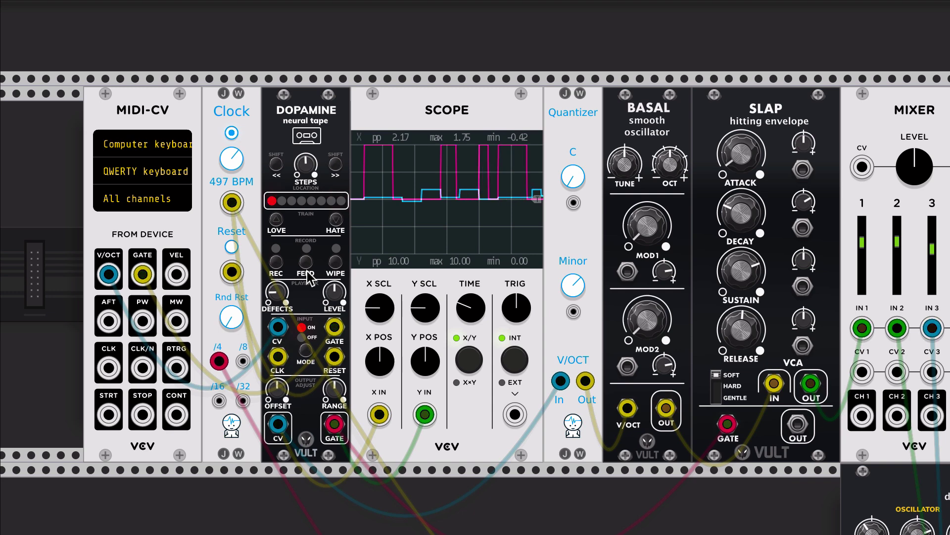
Raise the Dopamine module's Level to its maximum and Defects to 100 %.
mouse_move(284, 299)
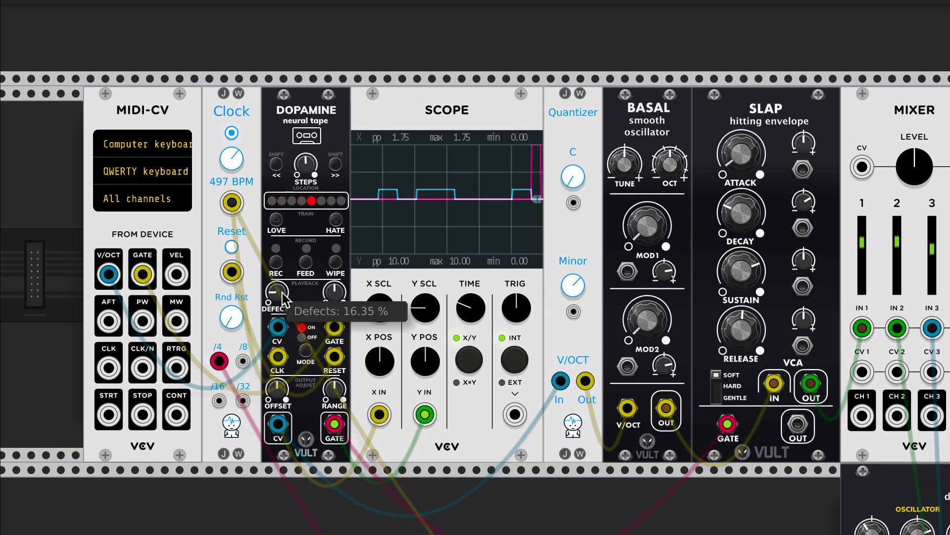
mouse_move(338, 297)
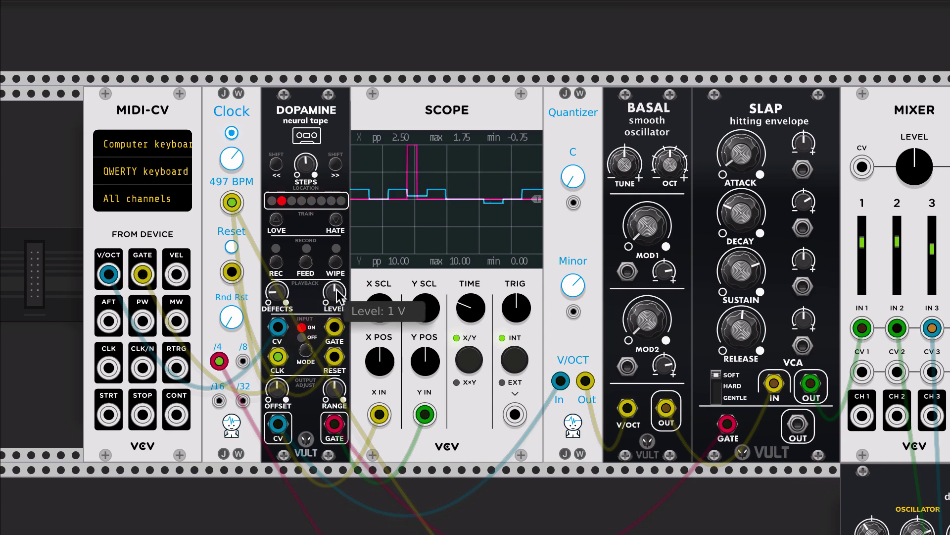
left_click_drag(339, 297, 339, 289)
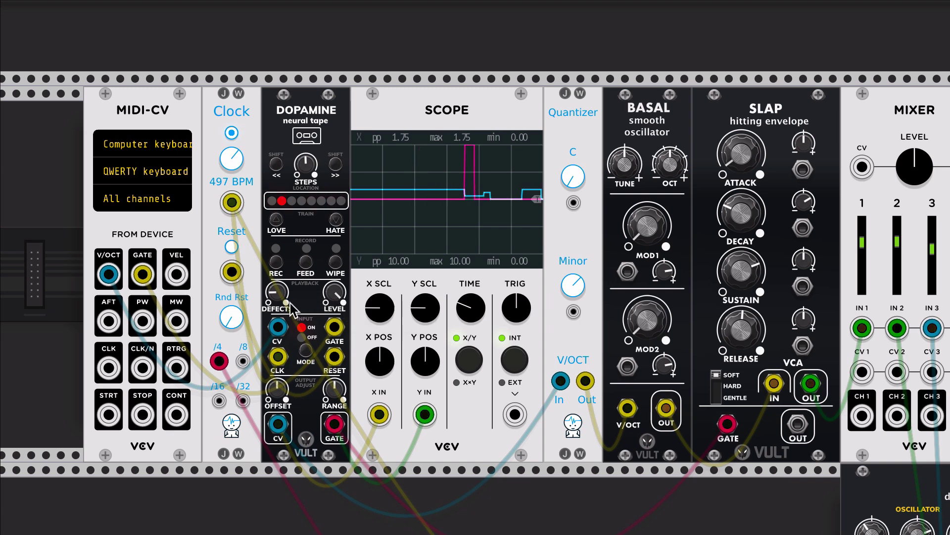
mouse_move(276, 294)
left_click_drag(276, 294, 276, 277)
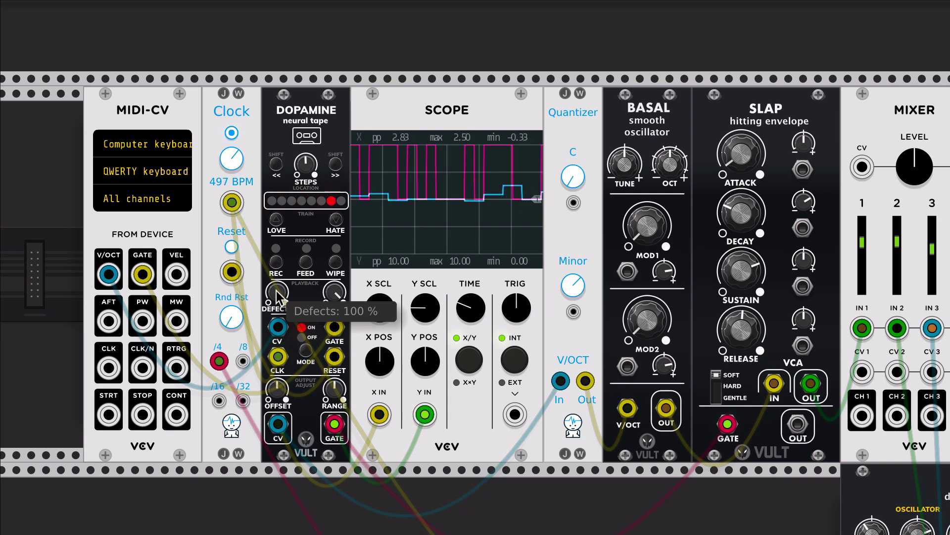
mouse_move(278, 297)
left_mouse_down()
mouse_move(279, 312)
mouse_move(278, 295)
left_mouse_up()
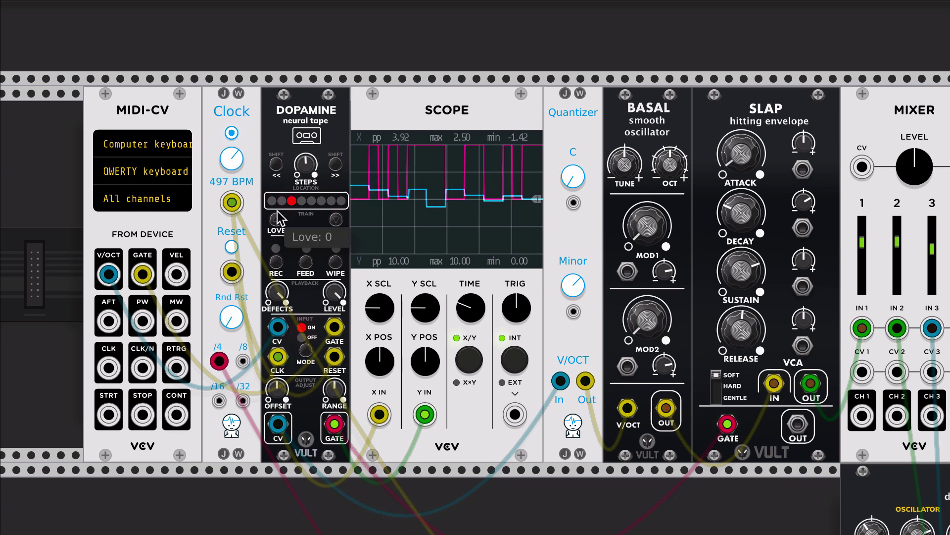
Reduce the Dopamine module's Level from its maximum and set Defects to 76.3 %.
left_click_drag(334, 292, 334, 278)
left_click_drag(277, 292, 277, 298)
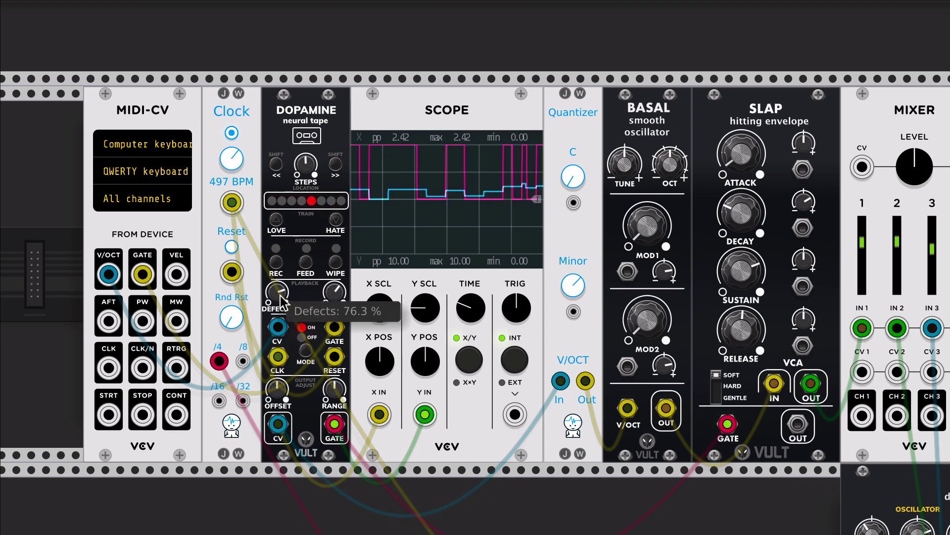
Set Dopamine's Level to 0.168 V and raise Defects to 24.75 %, continuing up to its maximum.
double_click(334, 292)
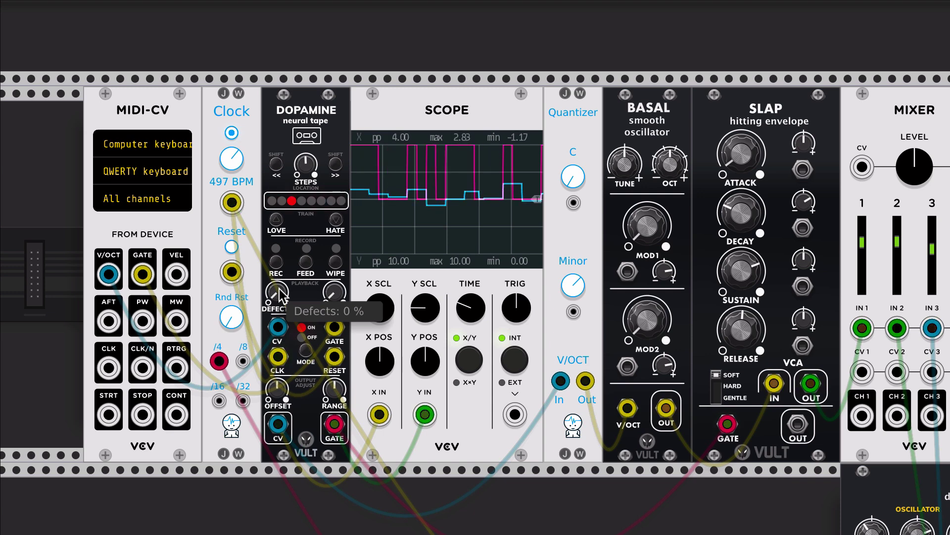
left_click_drag(281, 296, 281, 286)
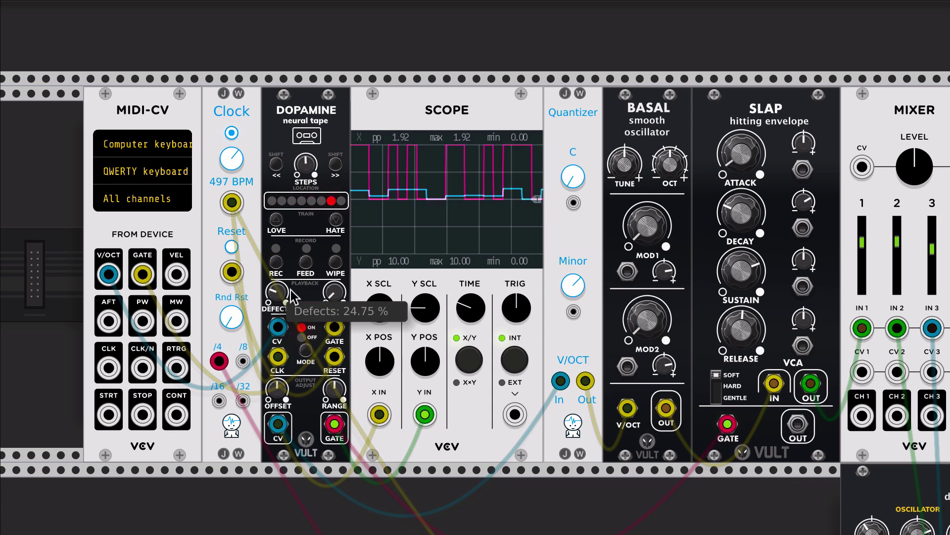
left_click_drag(335, 298, 336, 295)
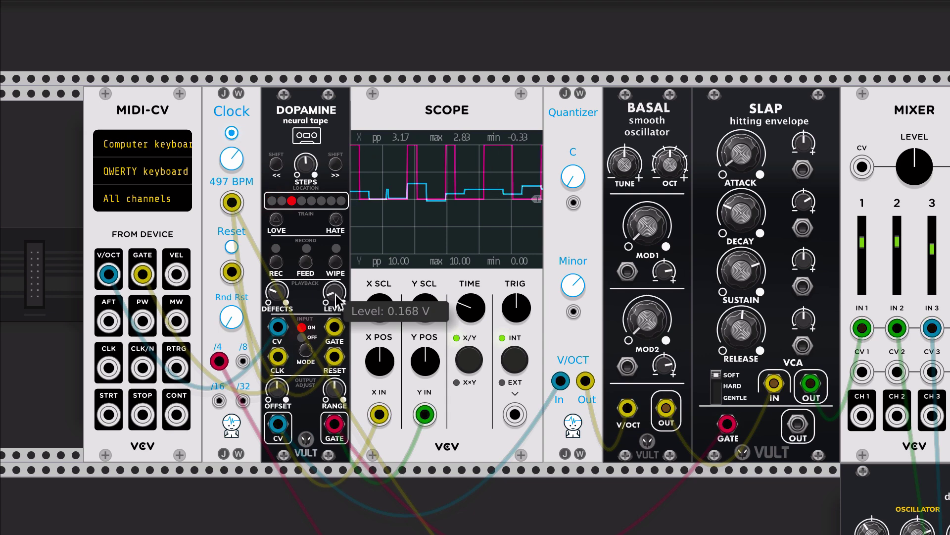
mouse_move(278, 296)
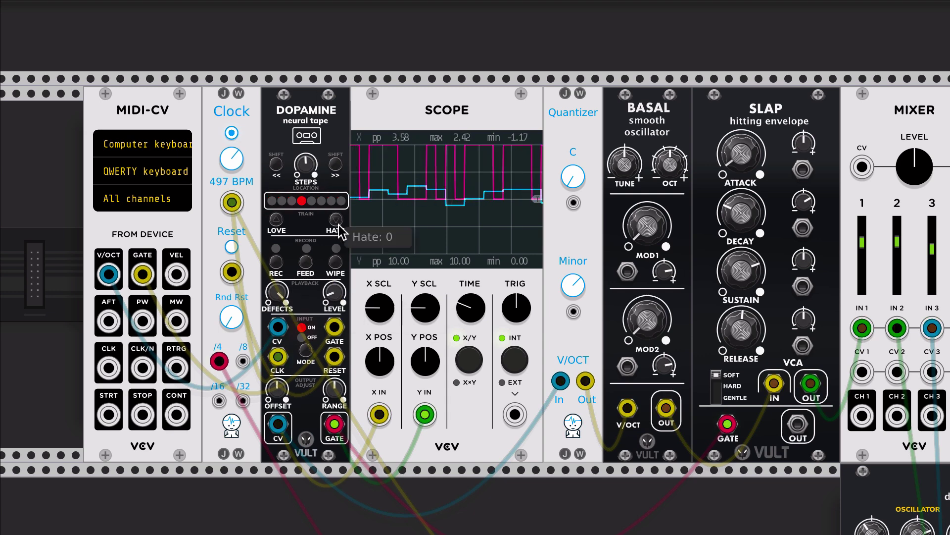
Raise the Dopamine module's Level to its maximum and wipe its tape.
left_click_drag(334, 293, 330, 257)
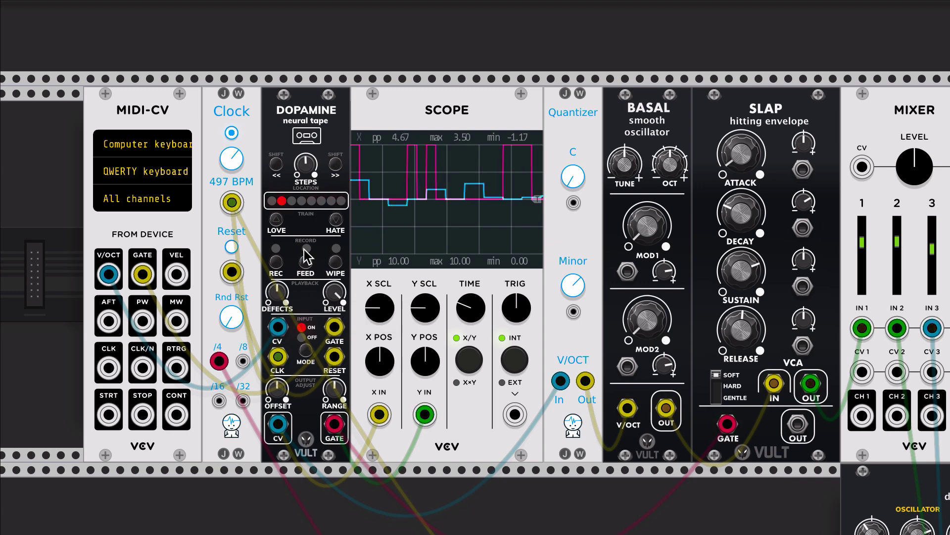
left_click(336, 262)
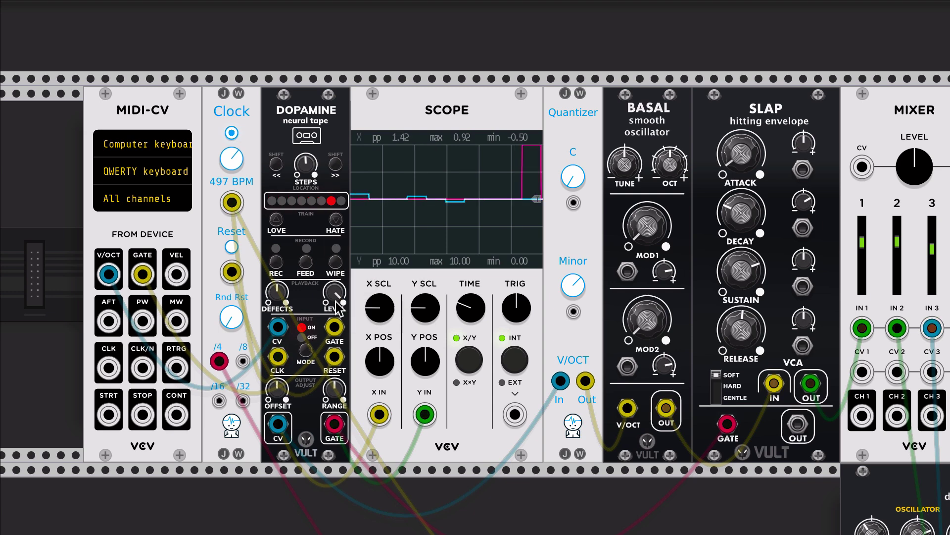
Record onto the Dopamine tape with feedback on while varying Defects between its minimum and a low setting, leaving it low.
left_click_drag(277, 292, 277, 317)
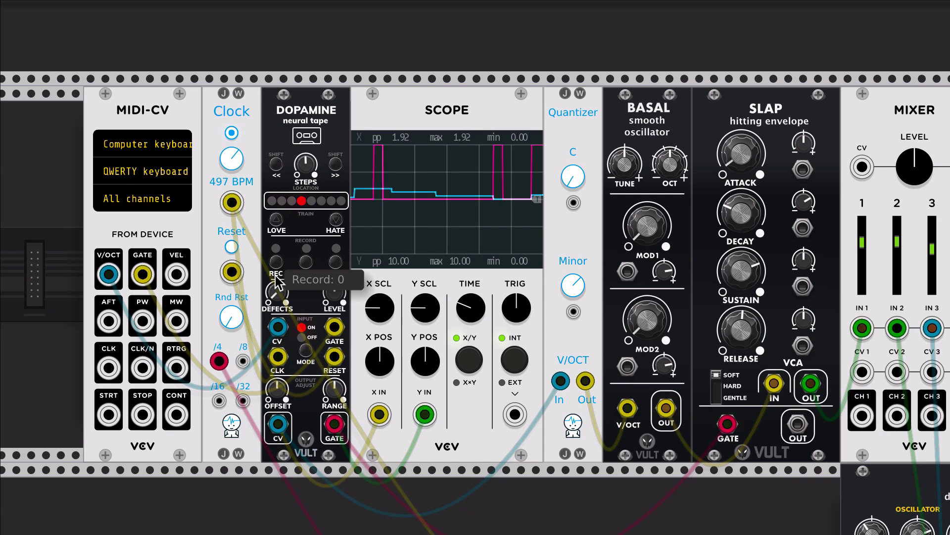
left_click_drag(278, 293, 278, 256)
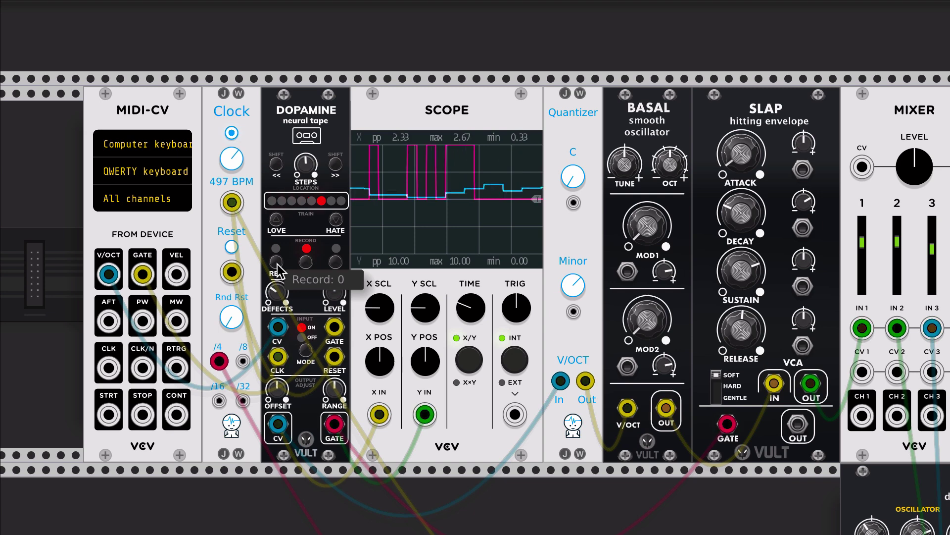
left_click(279, 263)
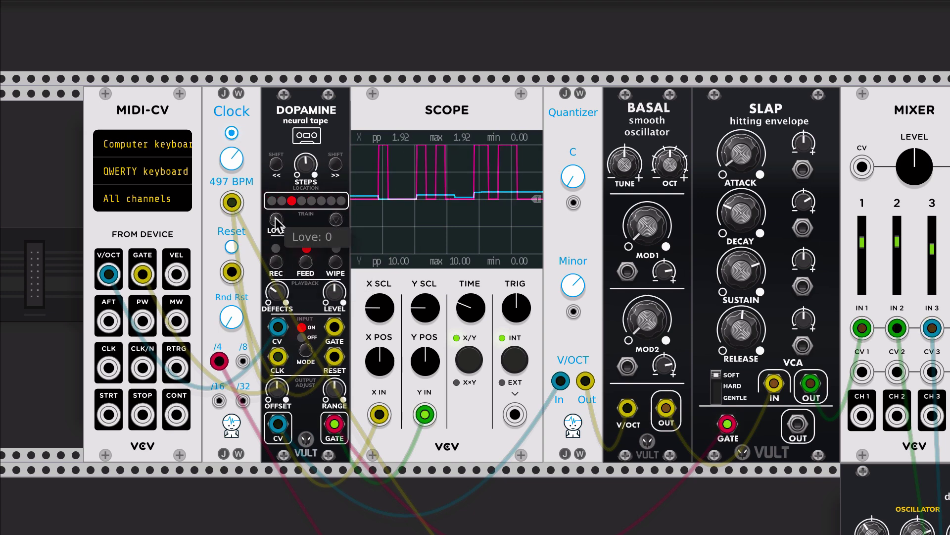
left_click_drag(277, 292, 277, 314)
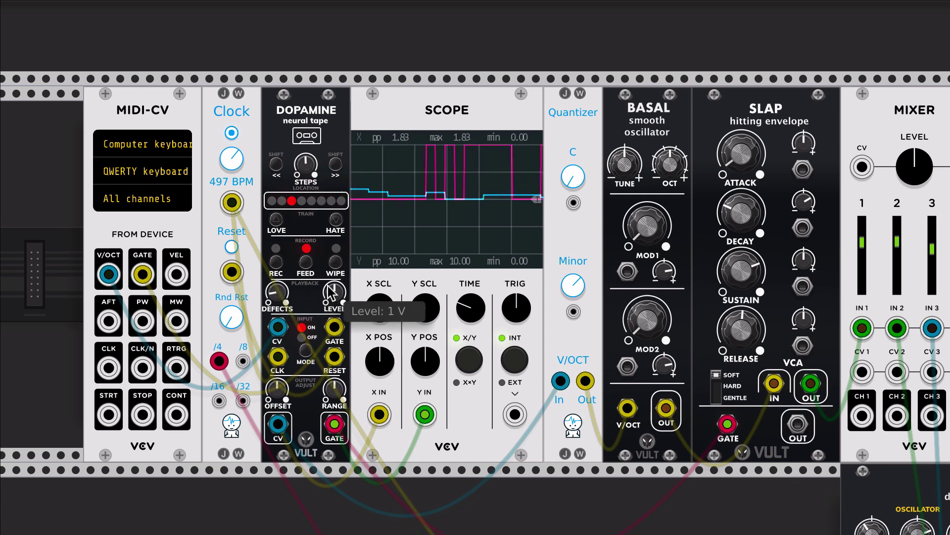
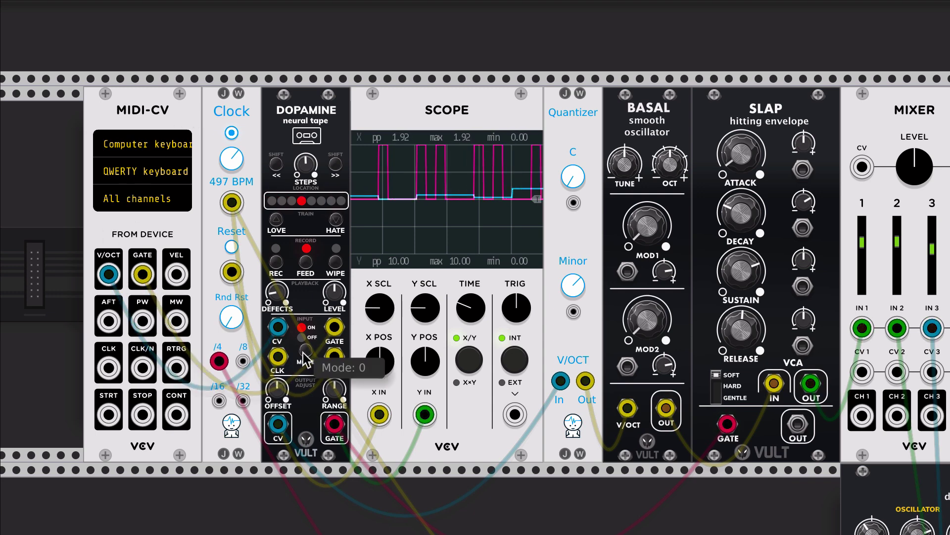
Point out Dopamine's input mode and turn off its recording feedback.
mouse_move(304, 360)
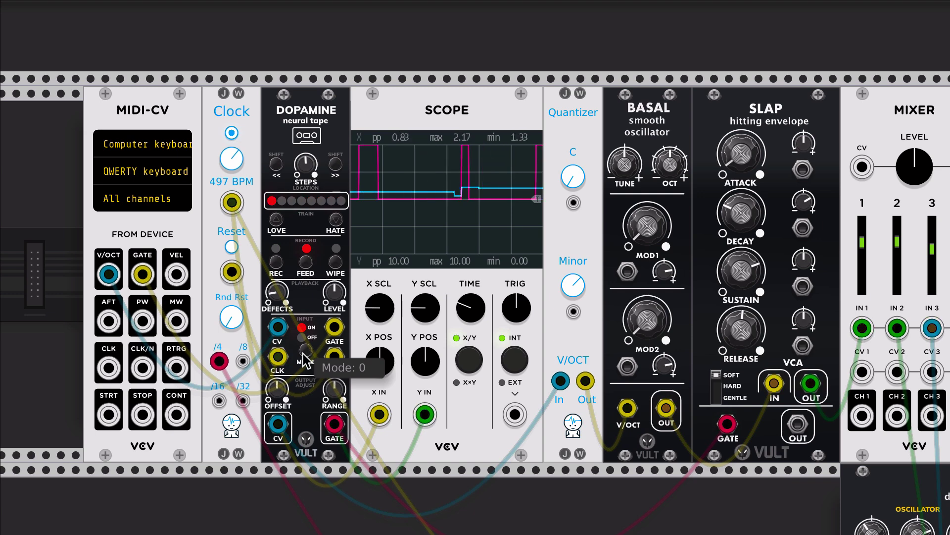
left_click(307, 337)
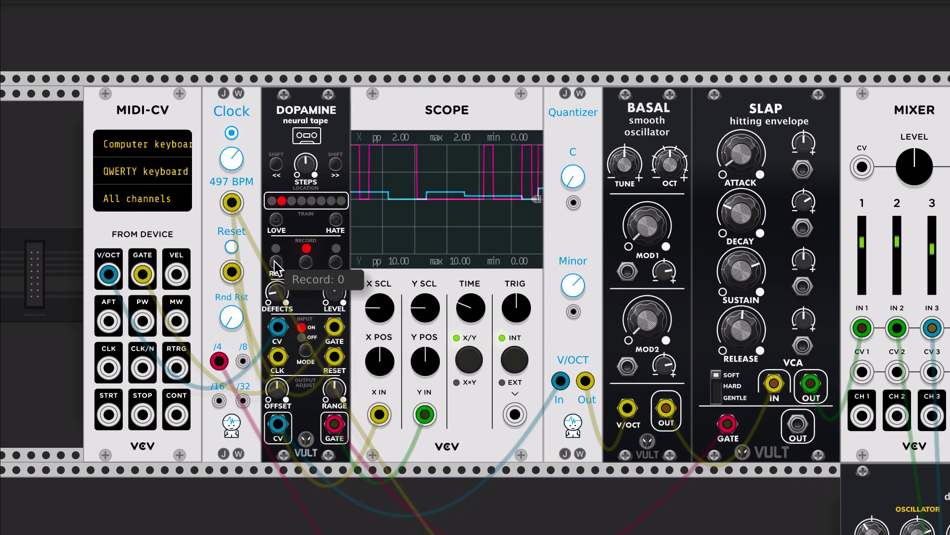
mouse_move(300, 262)
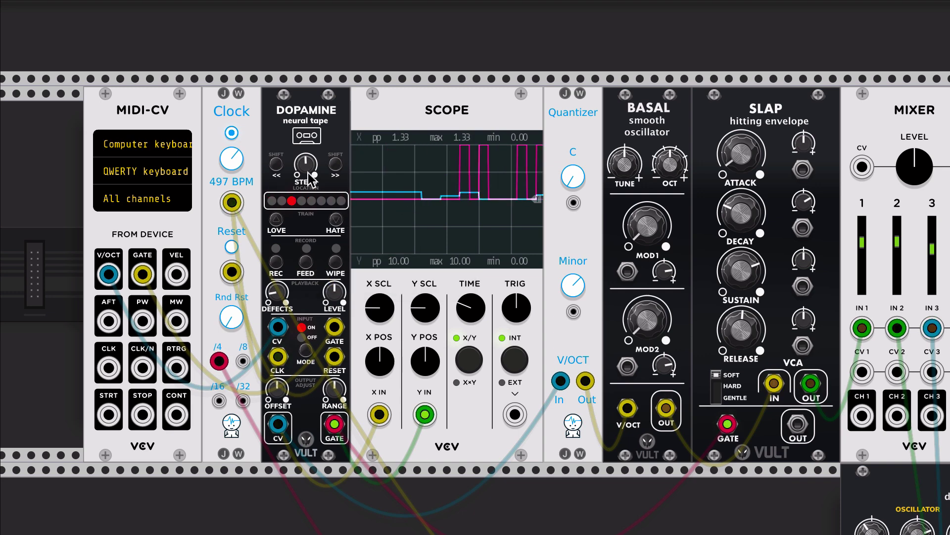
Try Dopamine's Steps at 13 and 32 cells, set it to 64 cells, and record onto the longer tape.
mouse_move(309, 174)
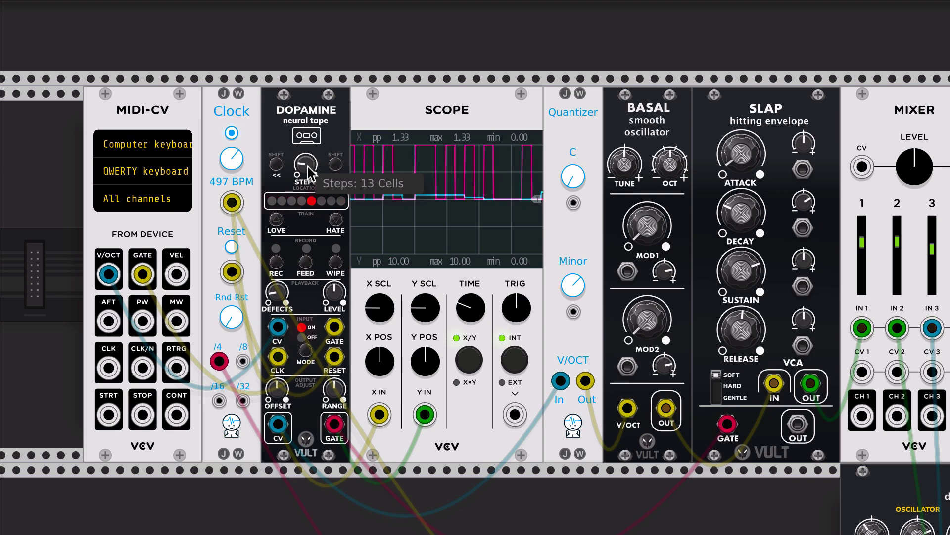
mouse_move(309, 174)
left_mouse_down()
mouse_move(310, 213)
mouse_move(310, 186)
left_mouse_up()
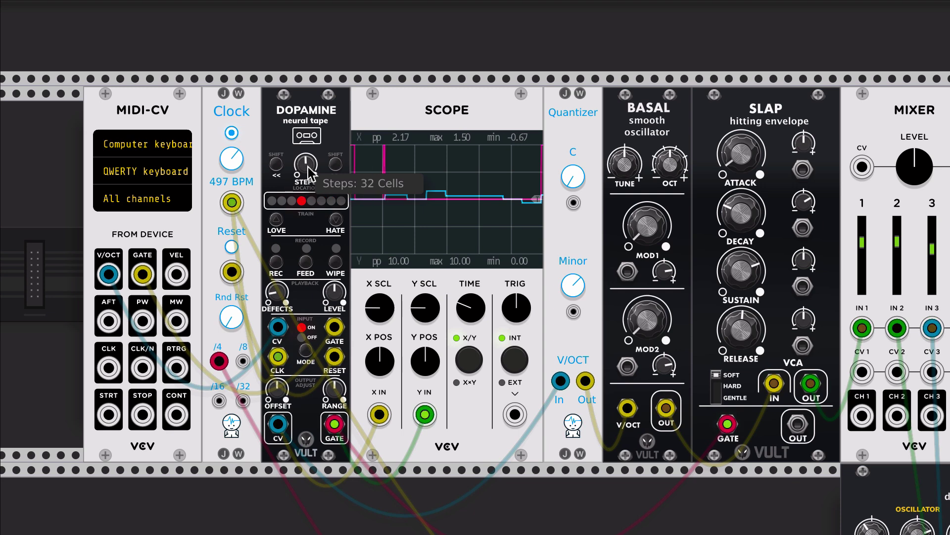
left_click_drag(308, 168, 308, 185)
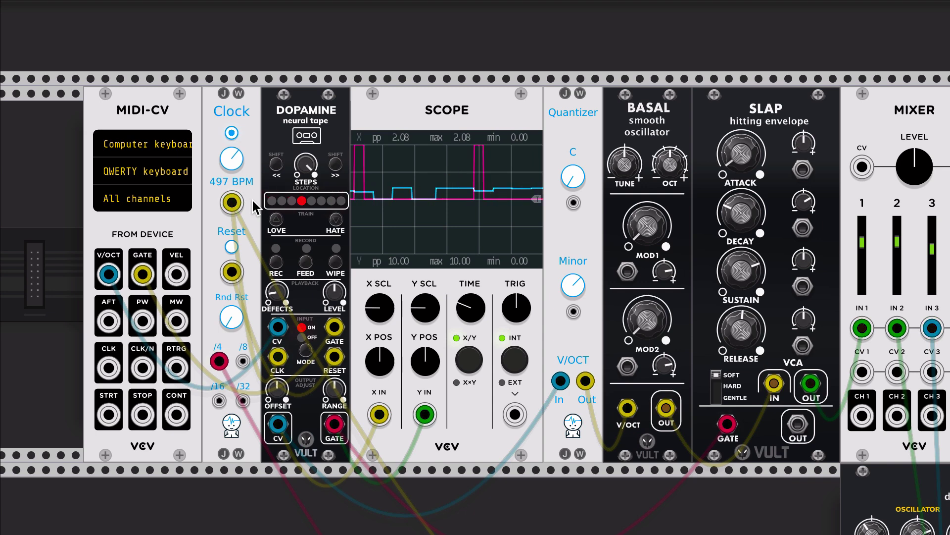
left_click(277, 259)
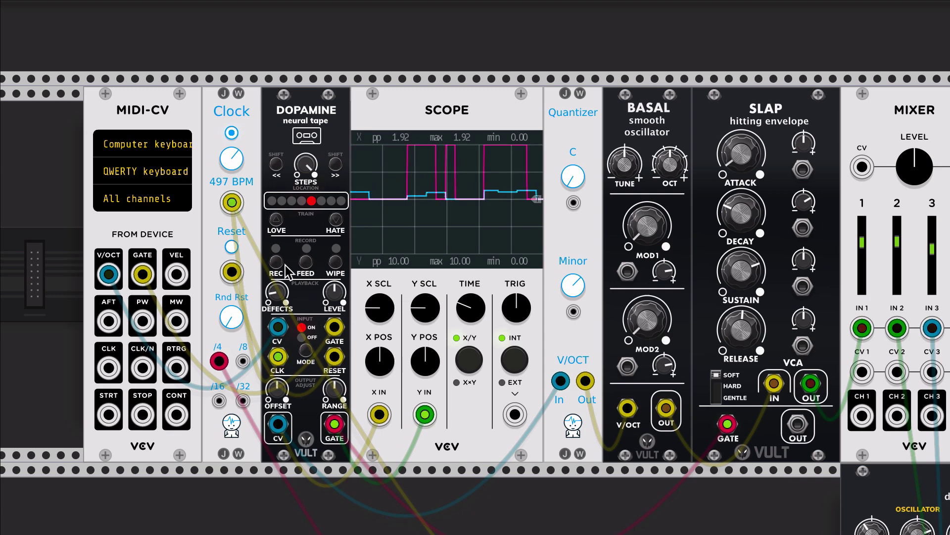
Duplicate the Dopamine module into the row below, reset the copy's controls to their defaults, and wipe its tape.
scroll(286, 271, "down", 1)
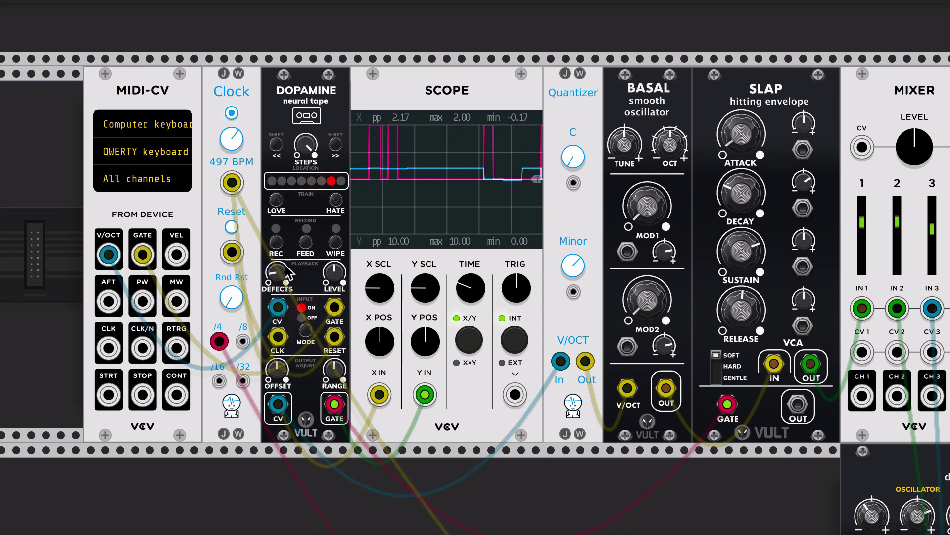
mouse_move(308, 149)
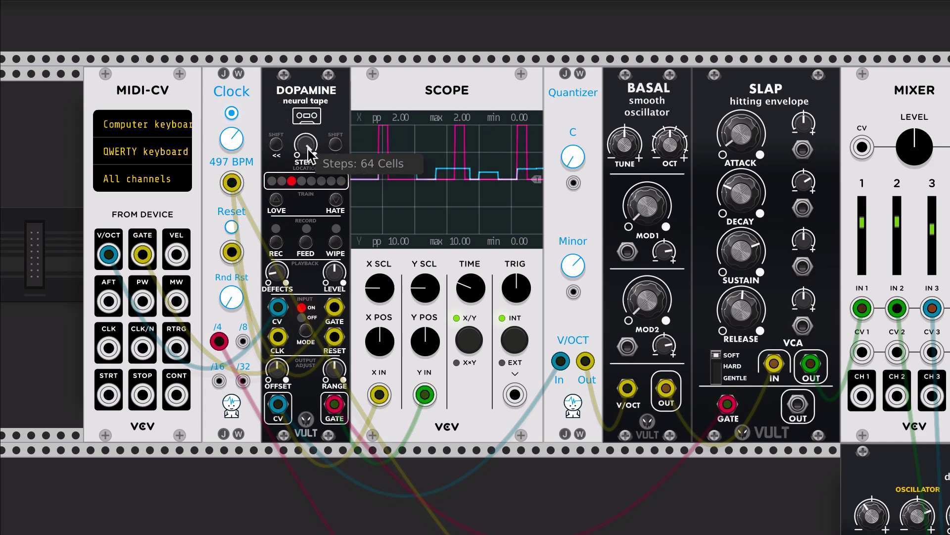
scroll(308, 150, "down", 3)
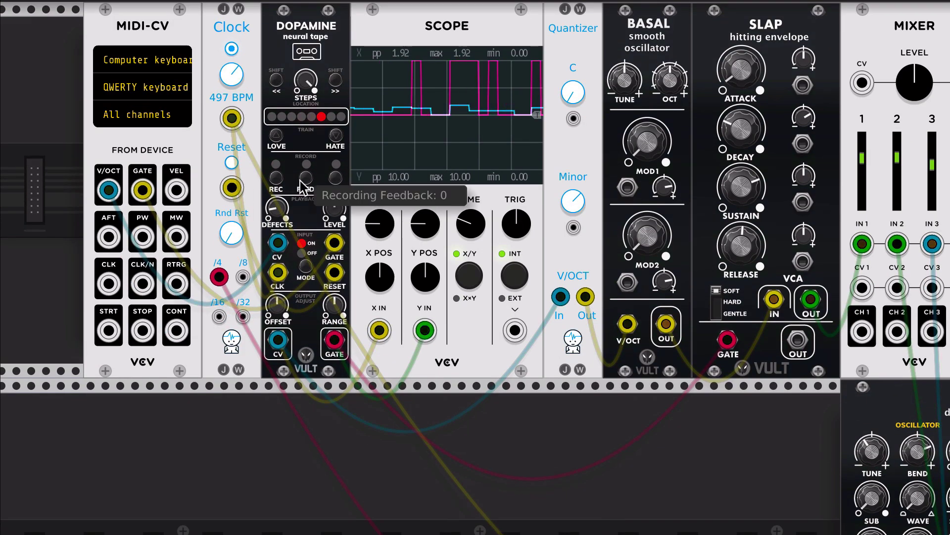
scroll(312, 214, "down", 2)
scroll(307, 381, "down", 4)
key("ctrl+d")
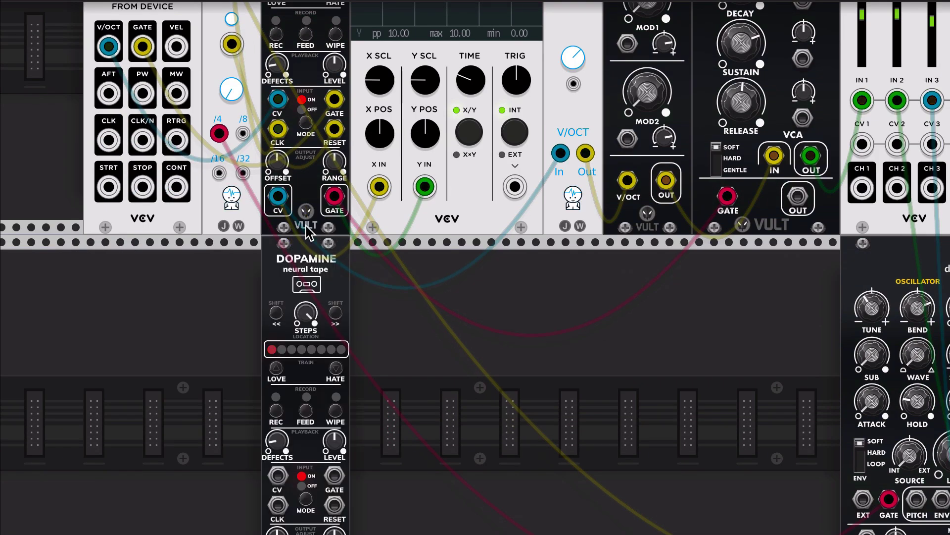
left_click(333, 405)
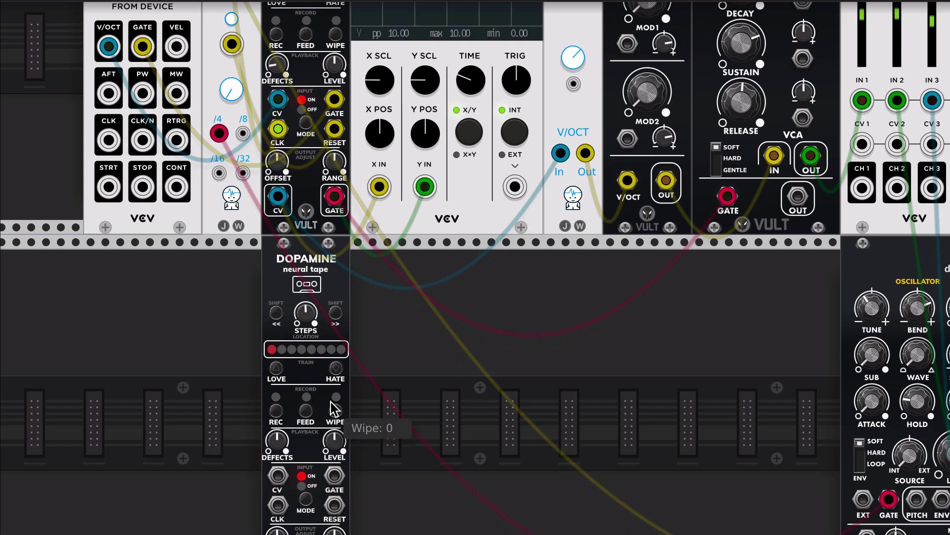
left_click(333, 406)
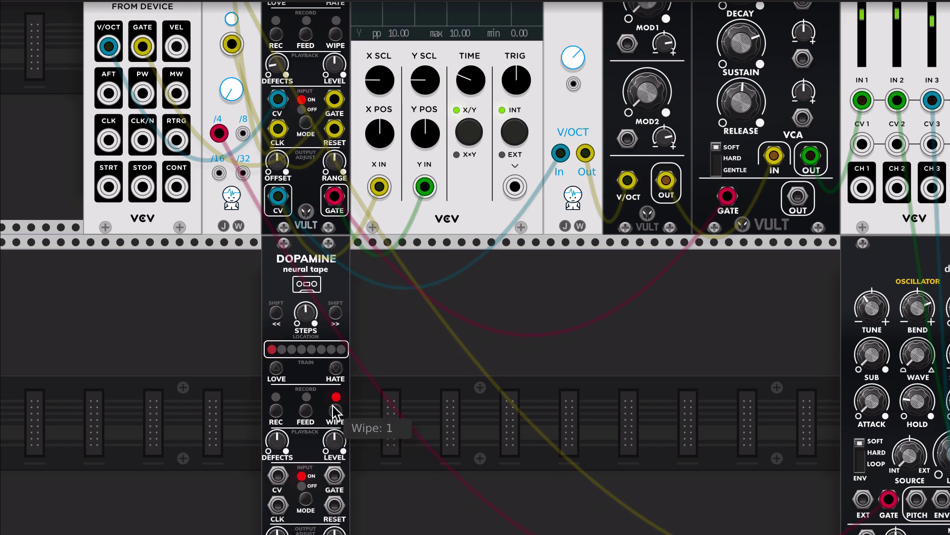
Add an LFO-1 module beside the duplicated Dopamine and patch its SAW output into the copy's CV input.
right_click(209, 323)
type("lfo")
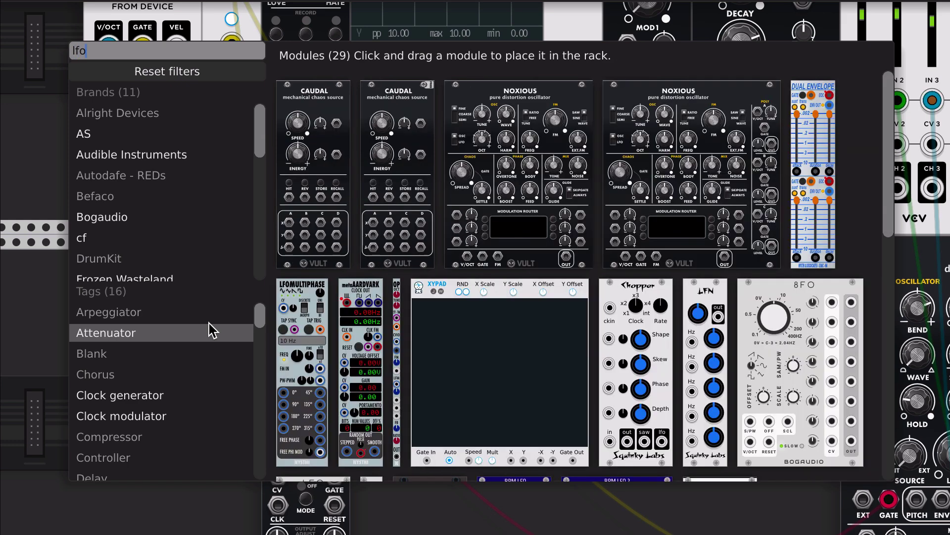
type("_")
key("BackSpace")
type("-1")
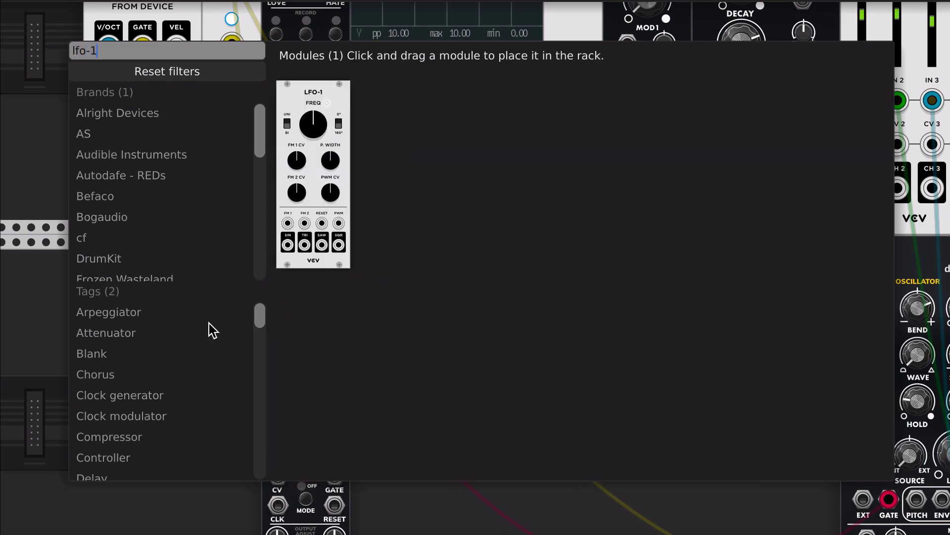
left_click(291, 123)
scroll(271, 322, "down", 2)
left_click_drag(209, 444, 282, 356)
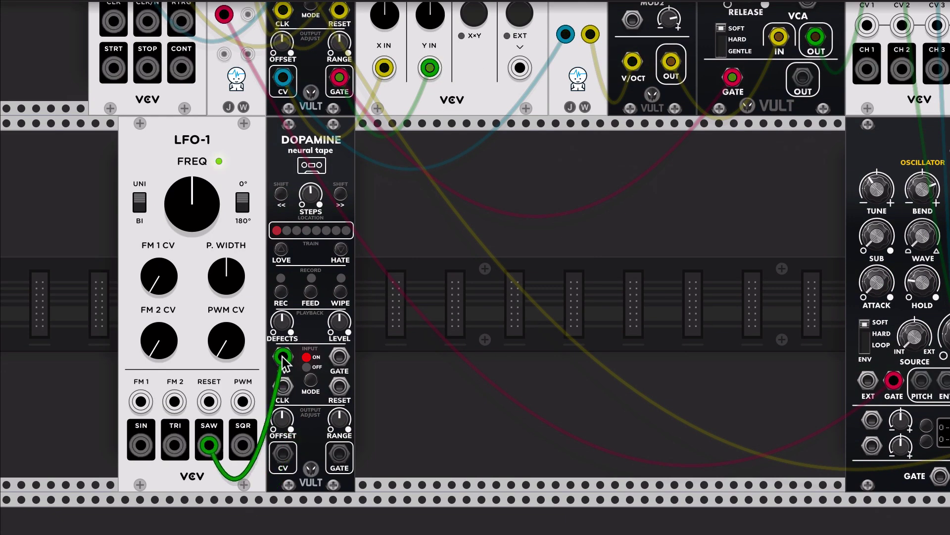
Add a Scope beside the duplicated Dopamine, patch Dopamine's CV output to X IN, and lower the scope's Time.
right_click(443, 338)
key("BackSpace")
type("scope")
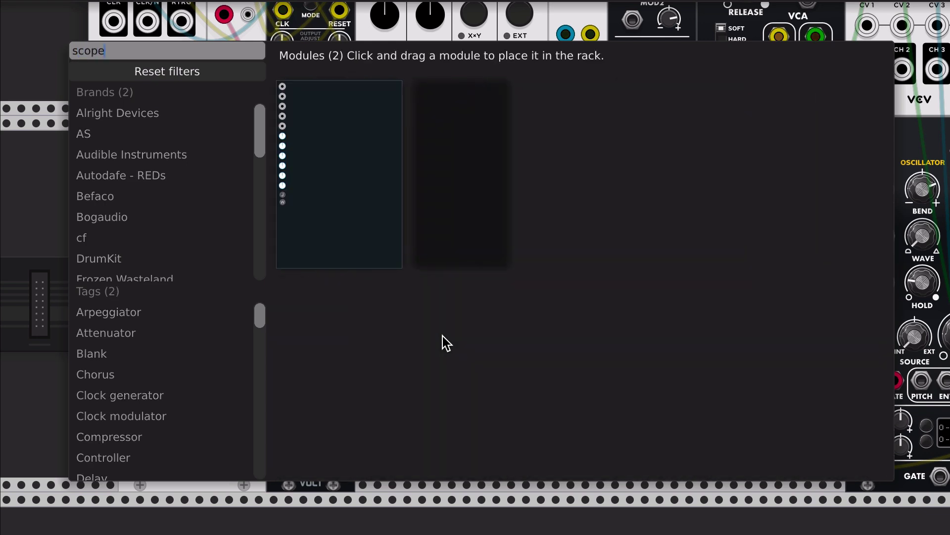
left_click(429, 159)
mouse_move(384, 444)
left_mouse_down()
mouse_move(363, 463)
mouse_move(311, 361)
mouse_move(283, 453)
left_mouse_up()
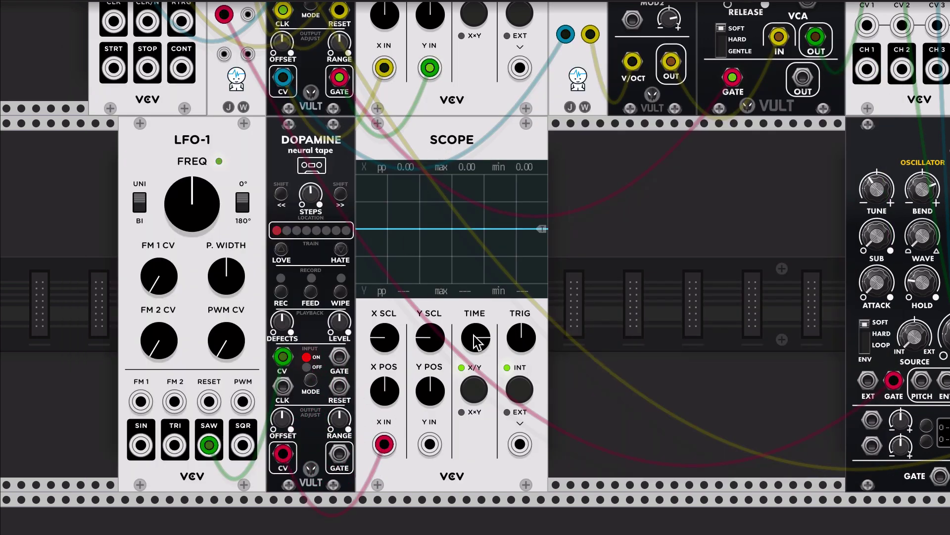
mouse_move(476, 341)
left_mouse_down()
mouse_move(476, 322)
mouse_move(475, 347)
left_mouse_up()
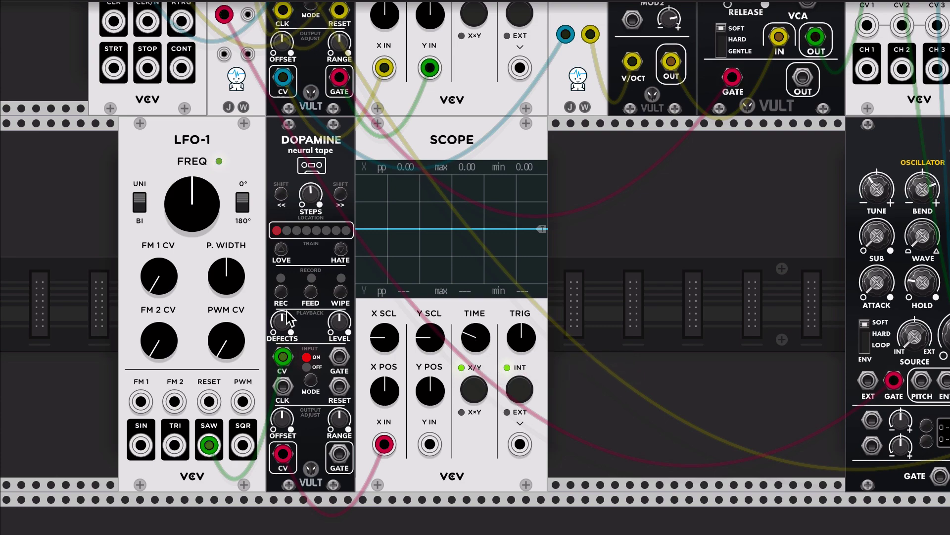
Patch the clock signal into the second Dopamine's CLK input, and set its Defects and Level to their minimum.
left_click_drag(282, 389, 237, 110)
scroll(277, 198, "down", 10)
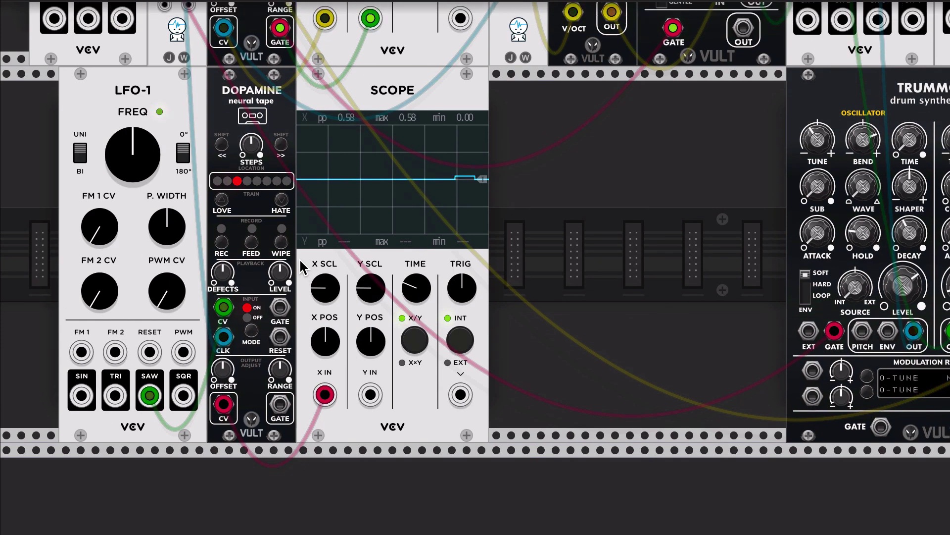
mouse_move(224, 277)
left_click_drag(224, 277, 224, 306)
left_click_drag(280, 272, 280, 297)
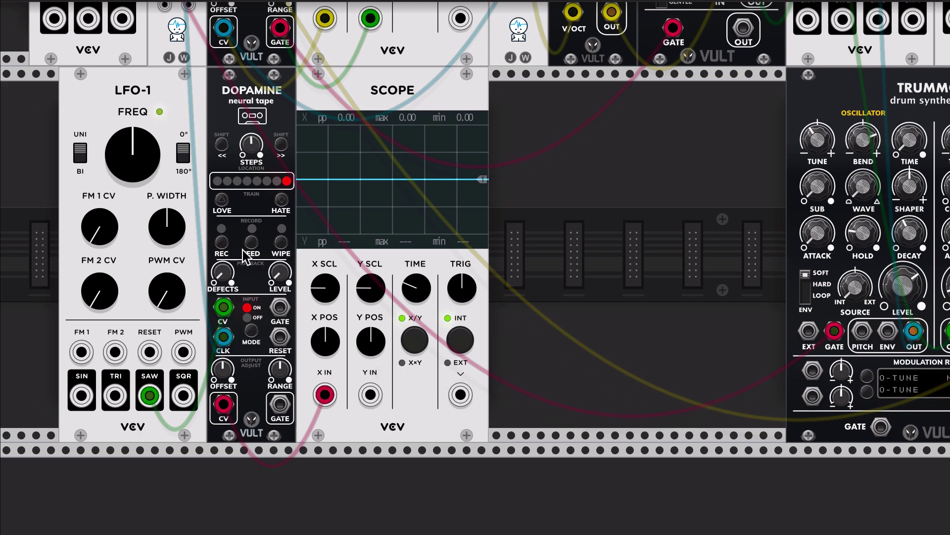
Record the sawtooth onto the second Dopamine with a reduced LFO-1 frequency, and lower the attached scope's Time to its minimum.
left_click(220, 240)
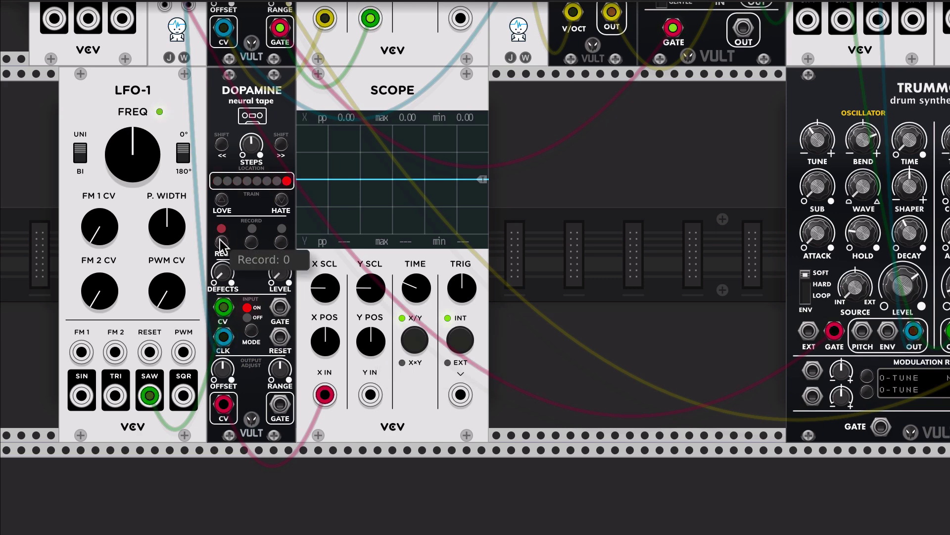
left_click_drag(133, 157, 133, 168)
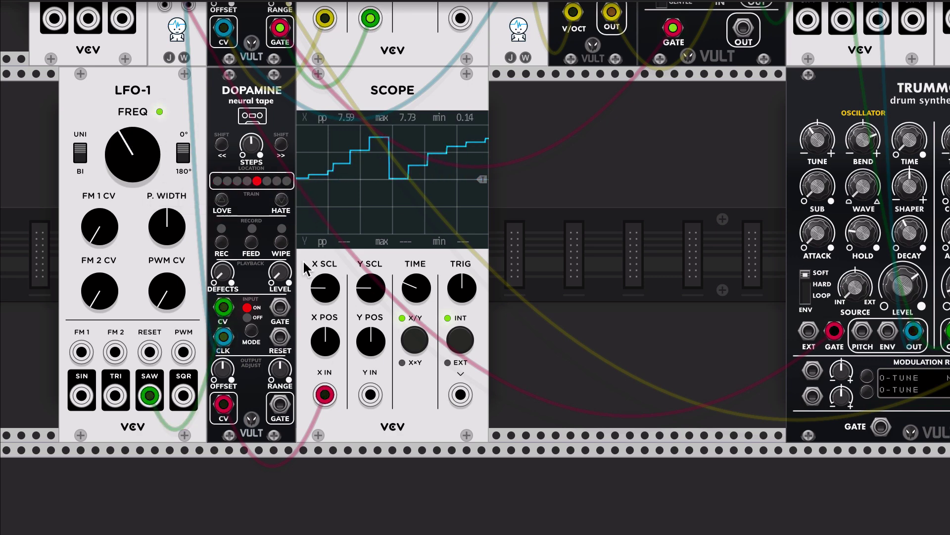
left_click_drag(416, 296, 416, 319)
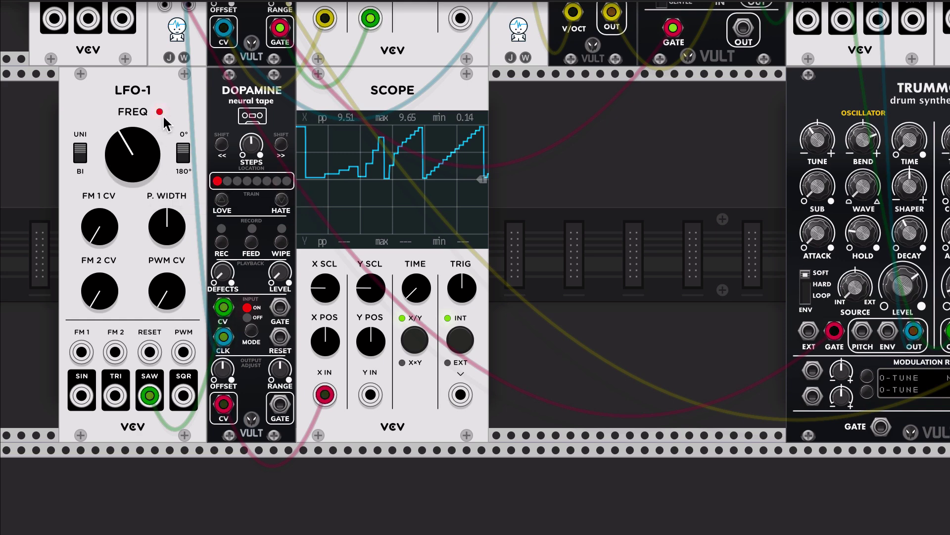
Delete the LFO-1 module, reset the second Dopamine's Defects to its default, and raise its Level to the maximum.
key("Delete")
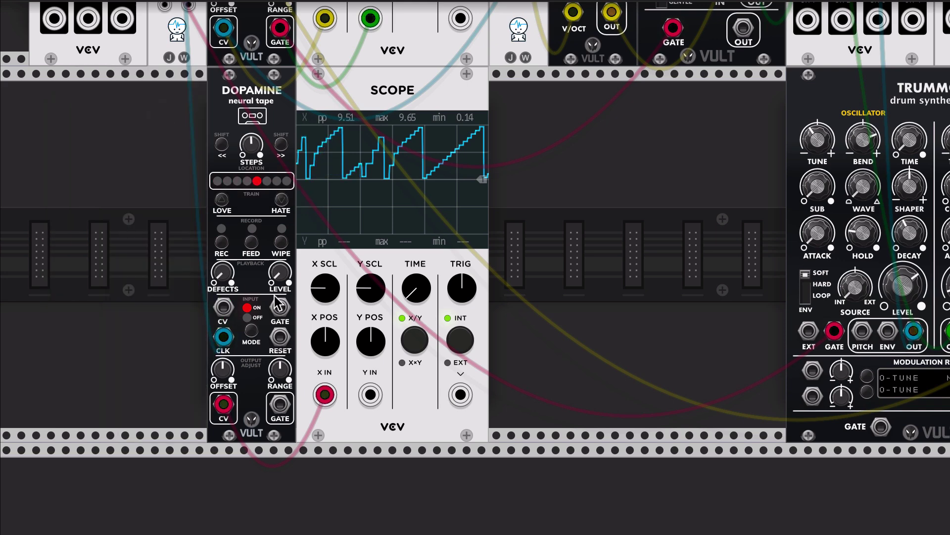
double_click(219, 283)
left_click_drag(283, 284, 284, 263)
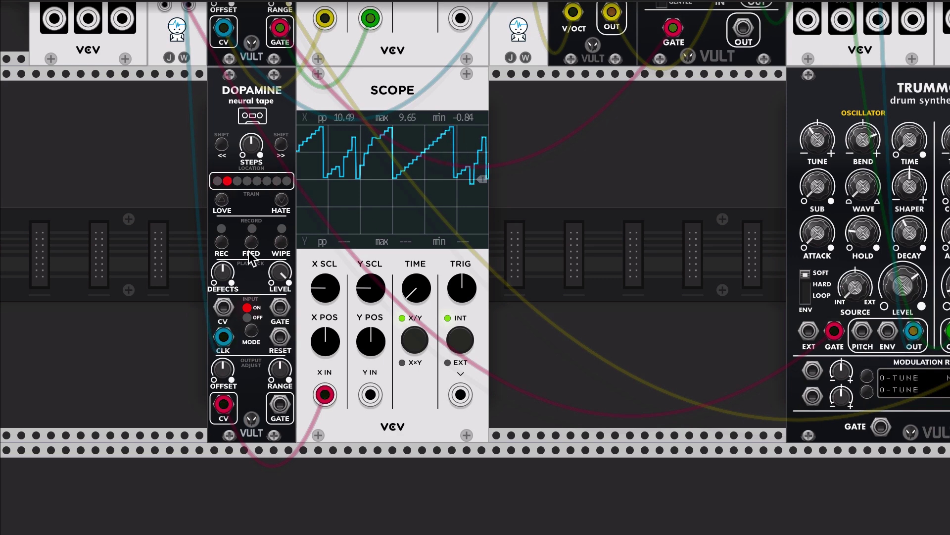
Turn on recording feedback and recording on the second Dopamine.
left_click(258, 237)
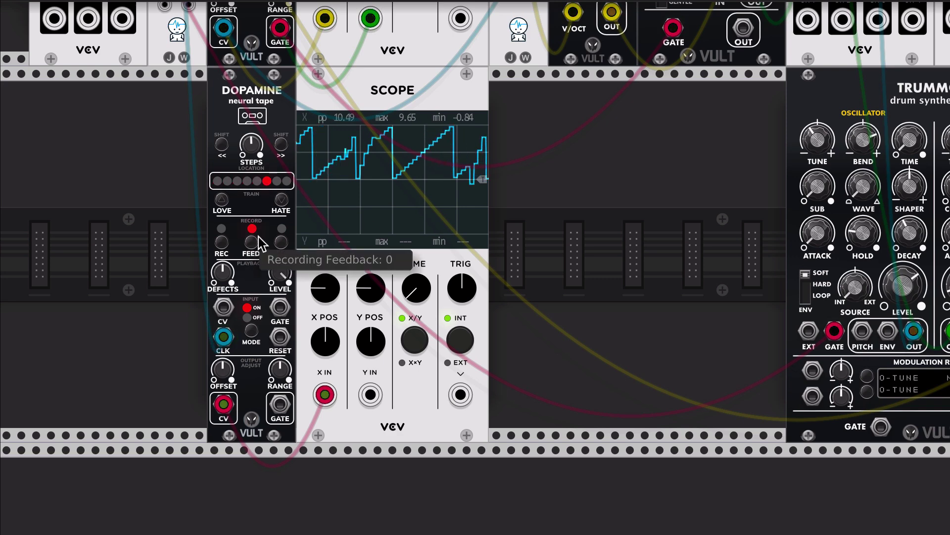
left_click(224, 242)
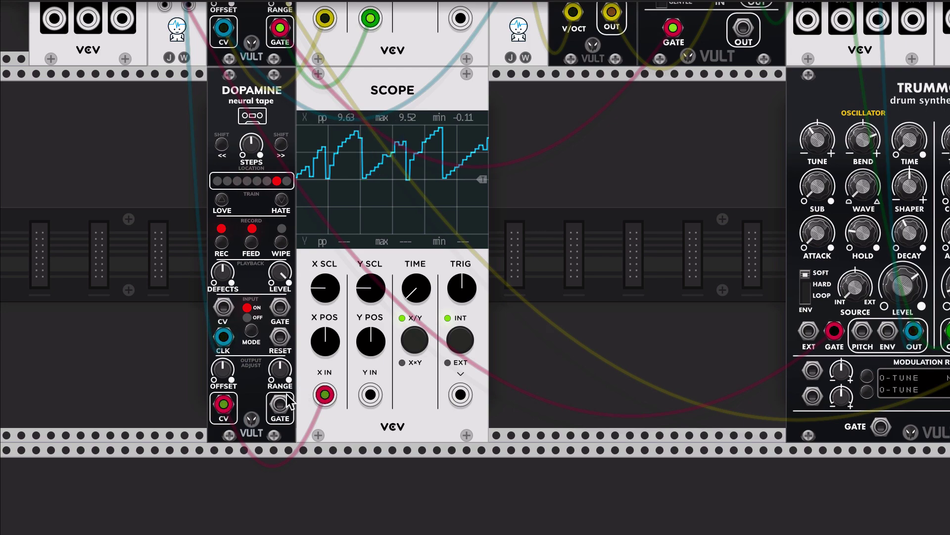
Patch the second Dopamine's CV output into the Trummor2 modulation router input assigned to N-DECAY.
scroll(662, 365, "right", 10)
scroll(662, 366, "down", 2)
left_click_drag(808, 316, 65, 349)
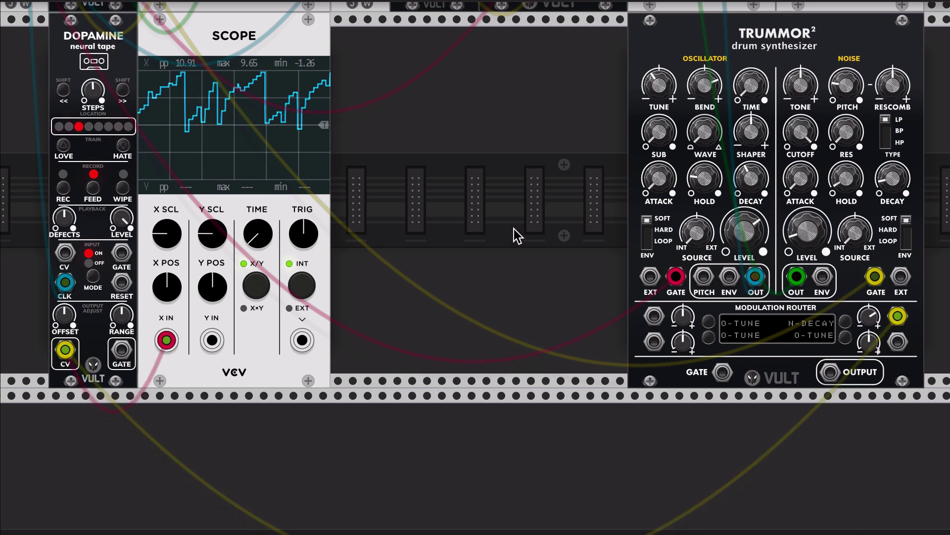
Vary the second Dopamine's output Range between 0.382 x and its maximum, settling it near centre, and lower its output Offset.
scroll(517, 237, "left", 4)
scroll(517, 237, "down", 1)
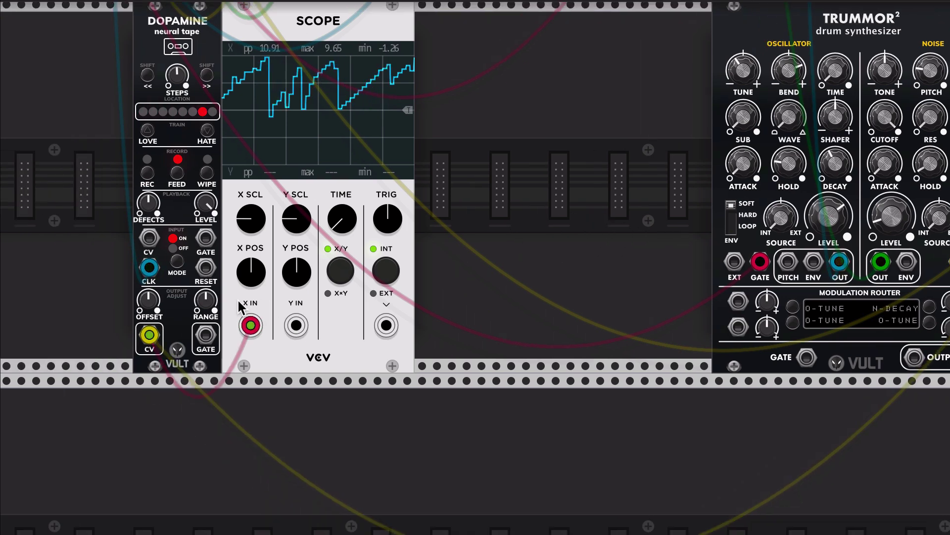
mouse_move(211, 309)
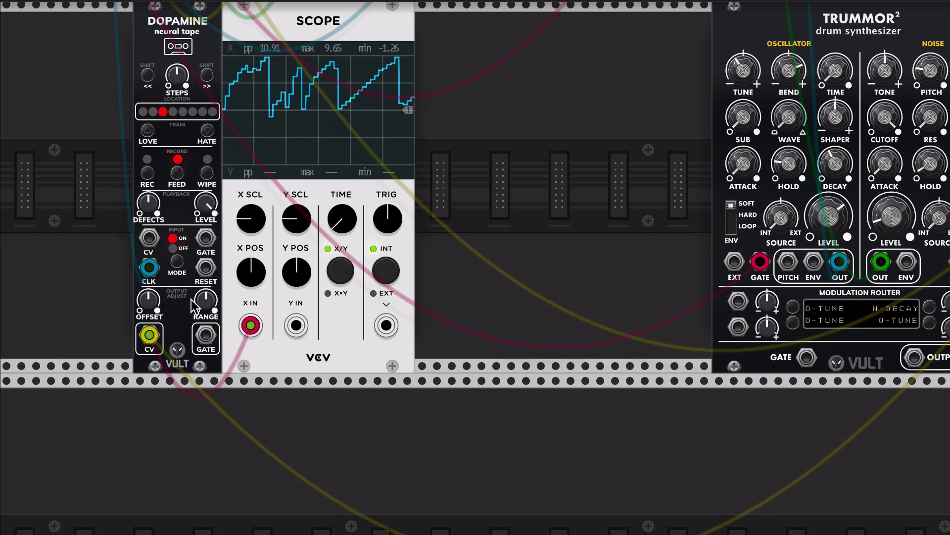
left_click_drag(203, 303, 204, 317)
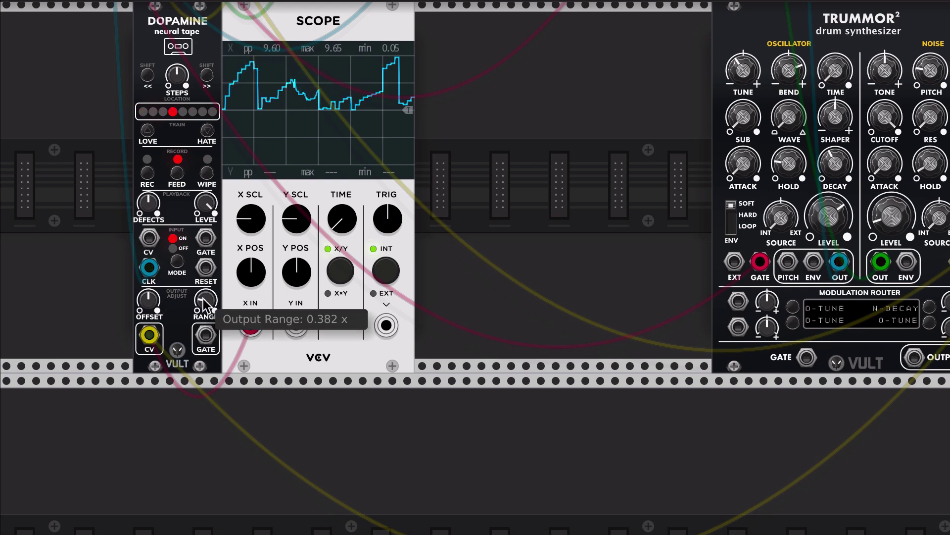
left_click_drag(204, 317, 204, 300)
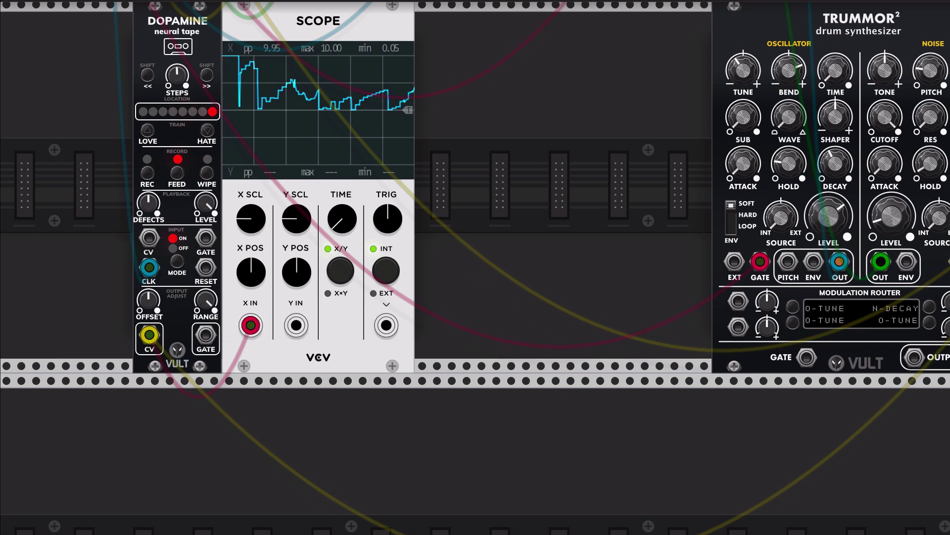
left_click_drag(161, 304, 161, 321)
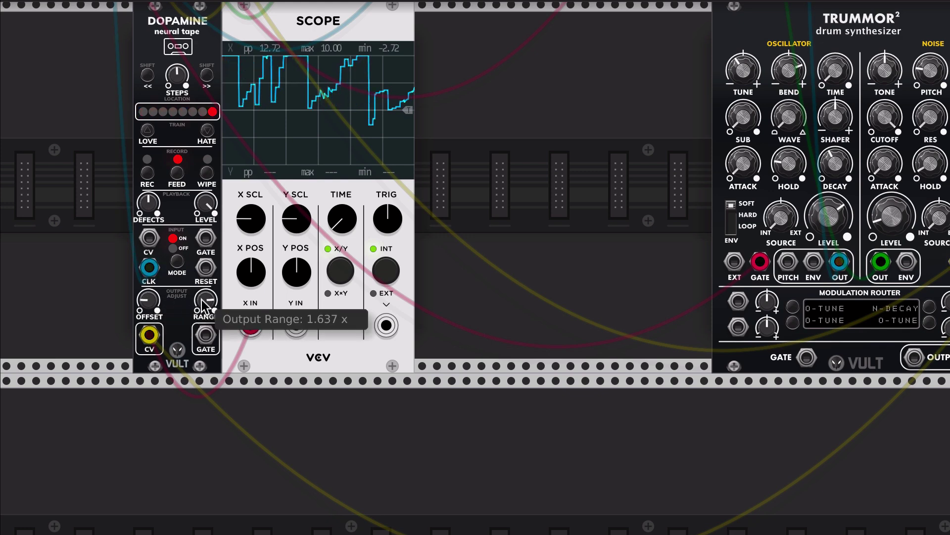
left_click_drag(205, 300, 206, 303)
left_click_drag(148, 301, 148, 293)
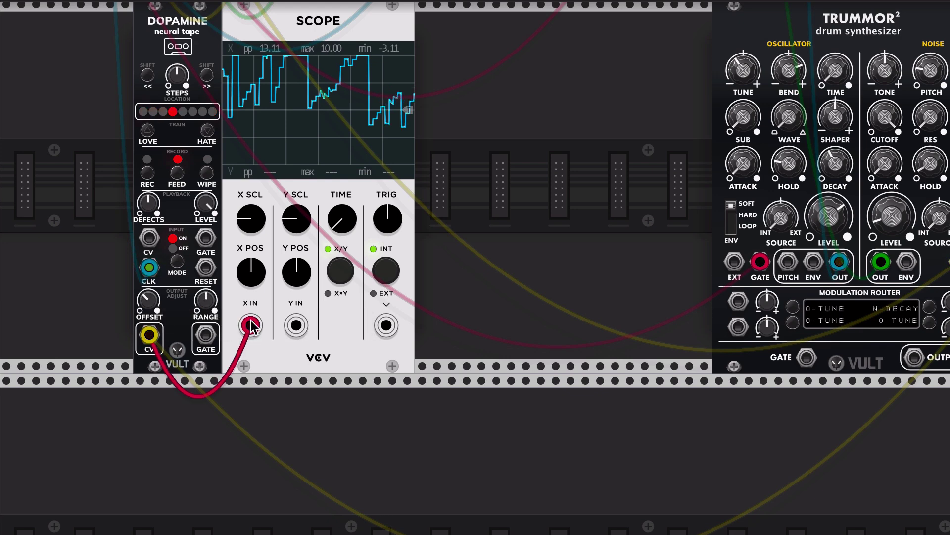
Patch the second Dopamine's CV output into Basal's MOD1 input, and trim its output Range below centre with a slightly raised Offset.
scroll(151, 317, "up", 3)
left_click_drag(148, 405, 502, 144)
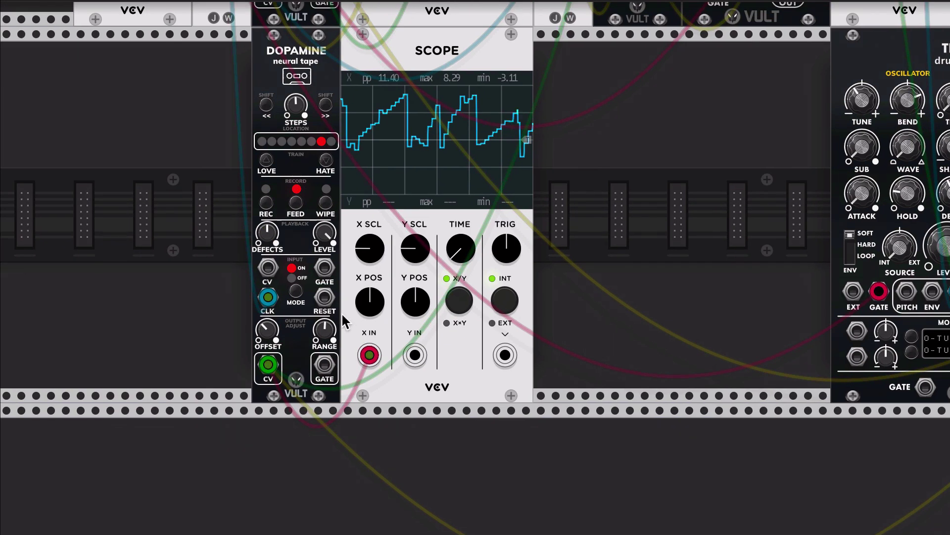
mouse_move(325, 330)
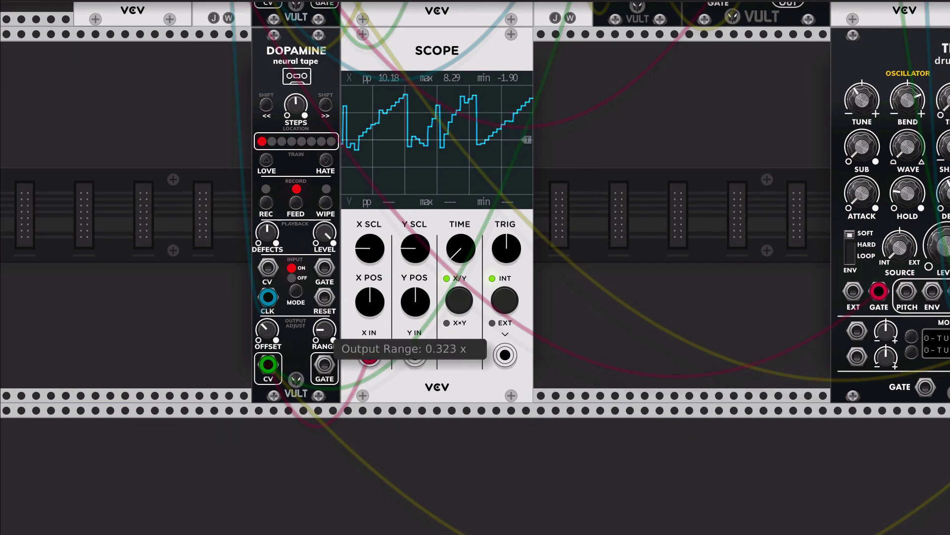
left_click_drag(268, 329, 267, 322)
left_click_drag(325, 329, 324, 317)
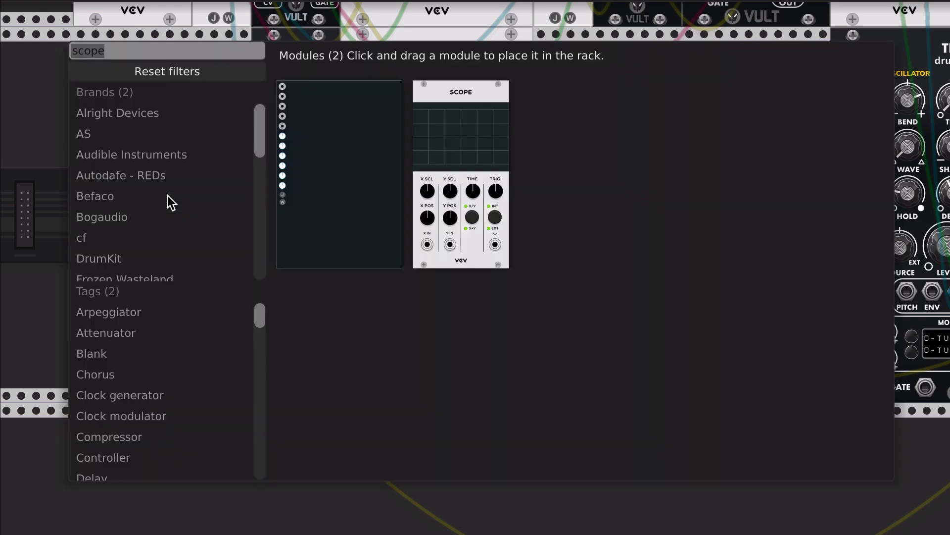
Add a Vult Caudal beside the second Dopamine, patch its X output of column C into Dopamine's CV input, and raise Speed to 0.174.
type("caudal")
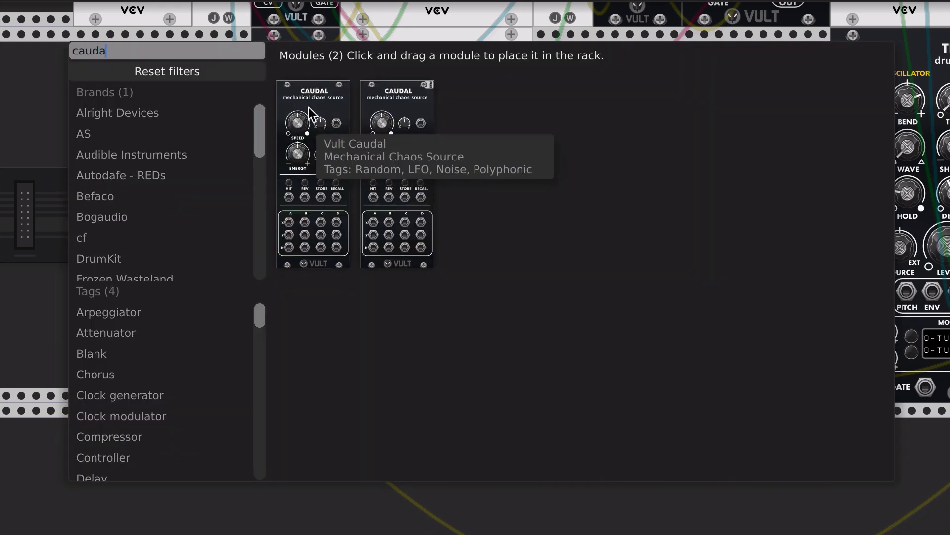
left_click(302, 116)
left_click_drag(184, 315, 268, 268)
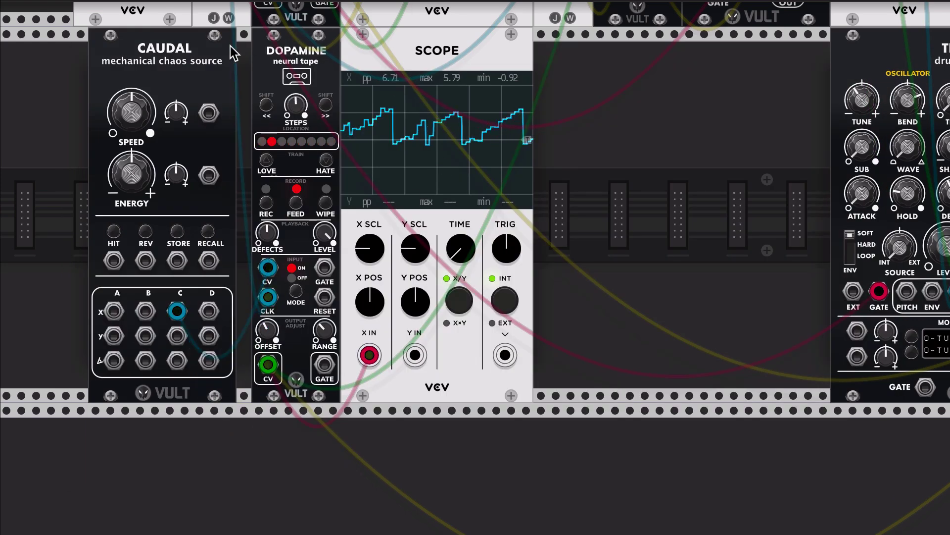
left_click_drag(190, 61, 205, 60)
mouse_move(165, 133)
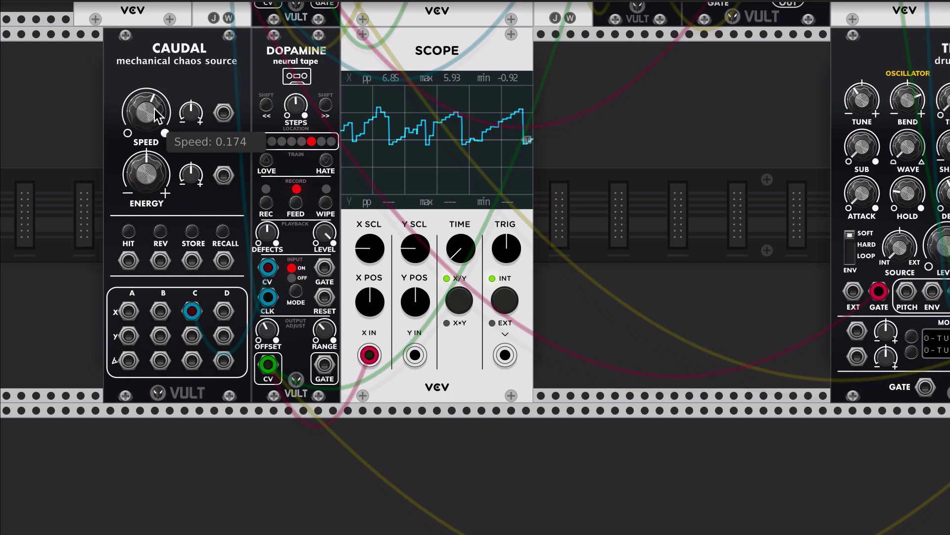
Record the Caudal signal onto the second Dopamine, turn recording and feedback off, and delete the Caudal module.
left_click(273, 202)
left_click(273, 202)
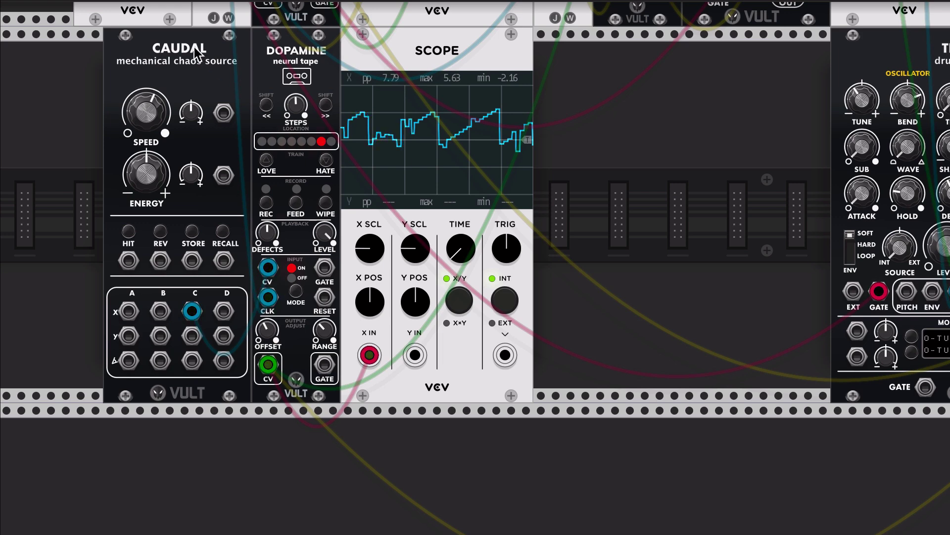
key("Delete")
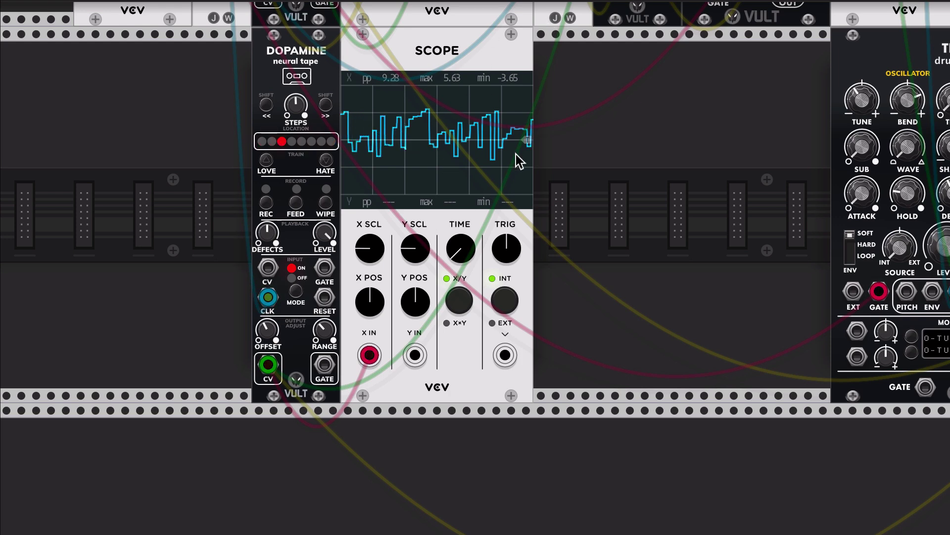
Reset the second Dopamine's Level to its default, move the module to the other side of its scope, and set Defects to 0 %.
mouse_move(267, 232)
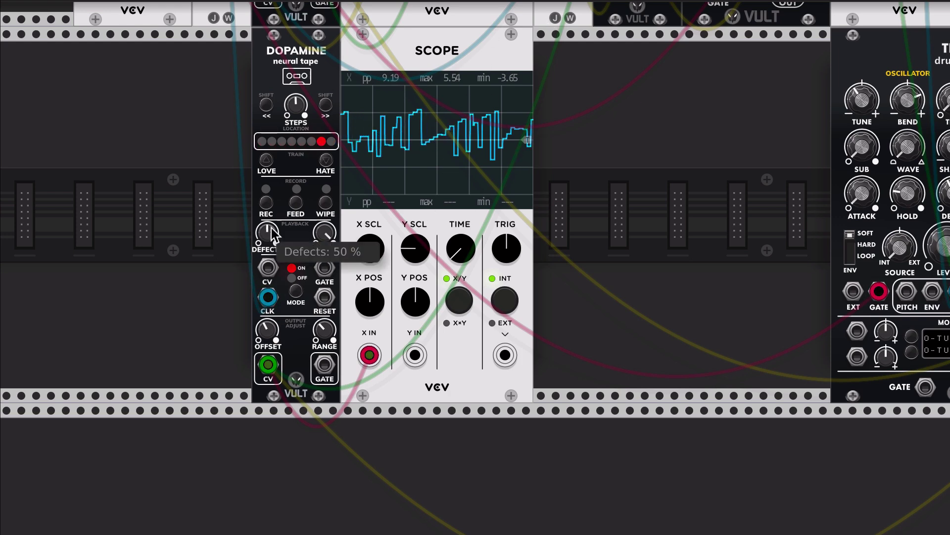
double_click(323, 232)
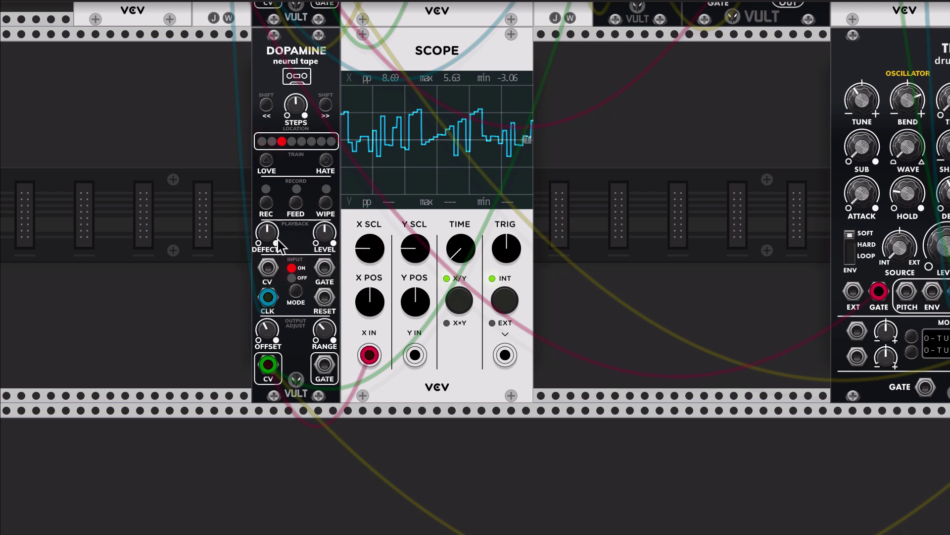
left_click_drag(277, 329, 562, 327)
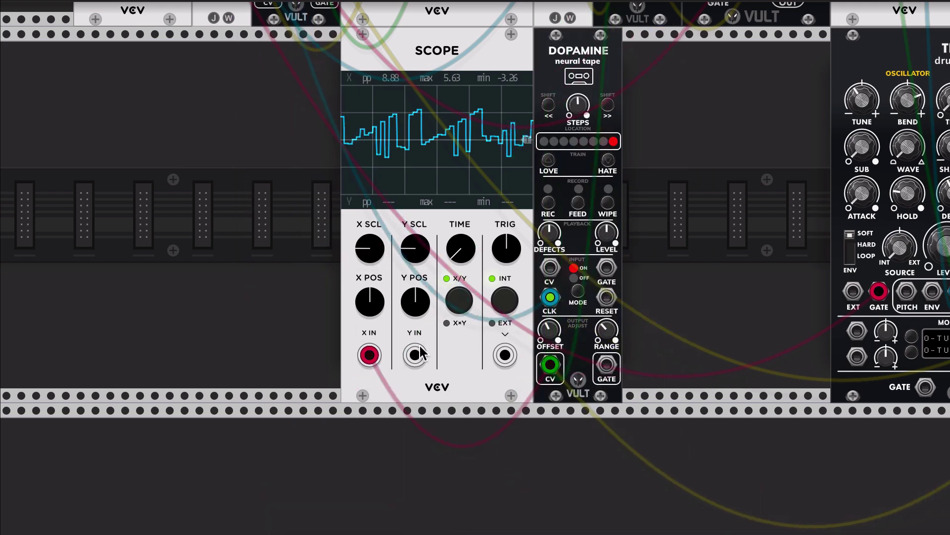
mouse_move(549, 243)
left_click_drag(549, 244, 549, 278)
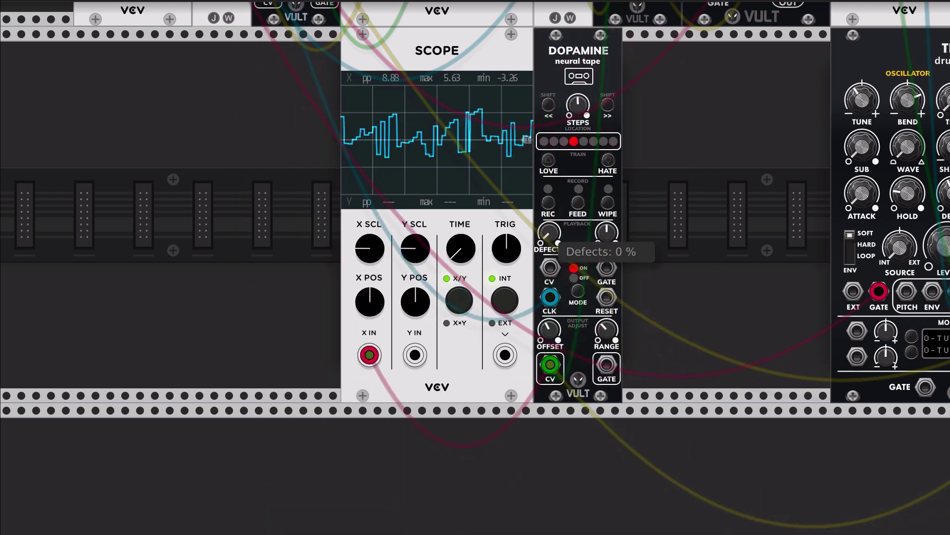
Turn the mixer's master level down to -inf dB to silence the patch.
scroll(550, 242, "up", 2)
scroll(549, 243, "right", 2)
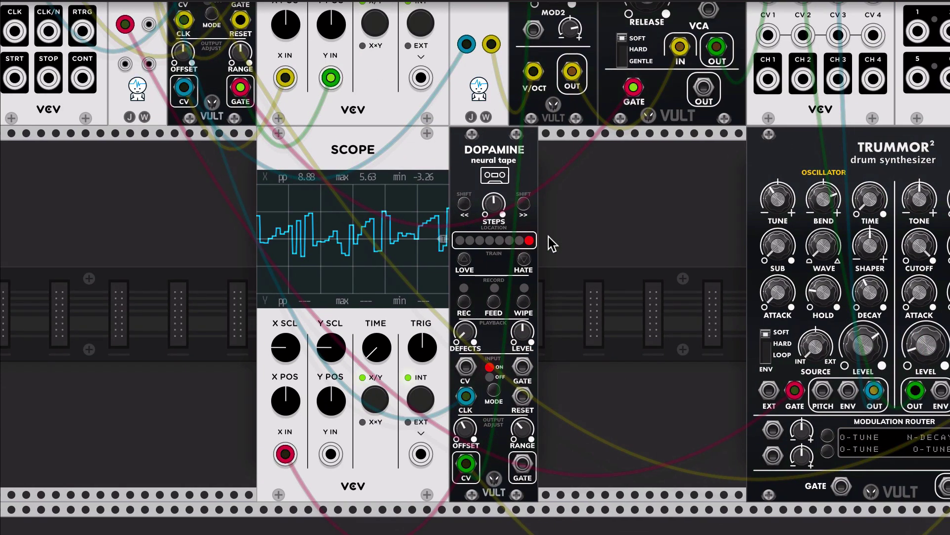
scroll(549, 243, "up", 3)
scroll(551, 241, "up", 3)
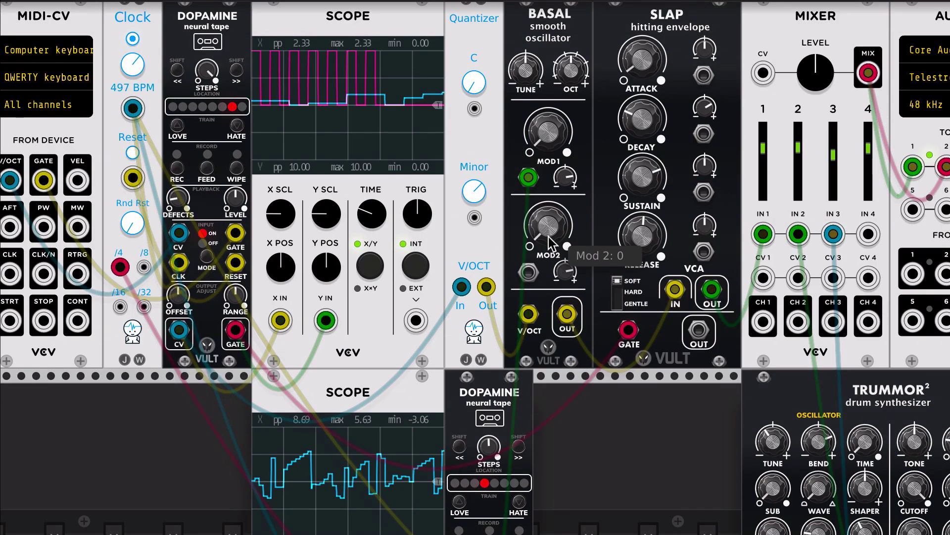
scroll(550, 241, "up", 1)
scroll(550, 242, "right", 1)
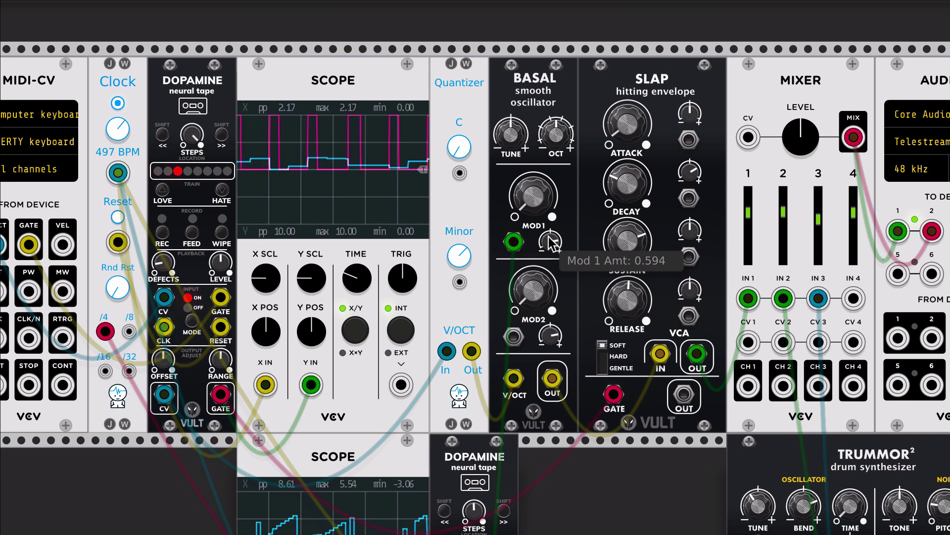
left_click_drag(794, 144, 792, 148)
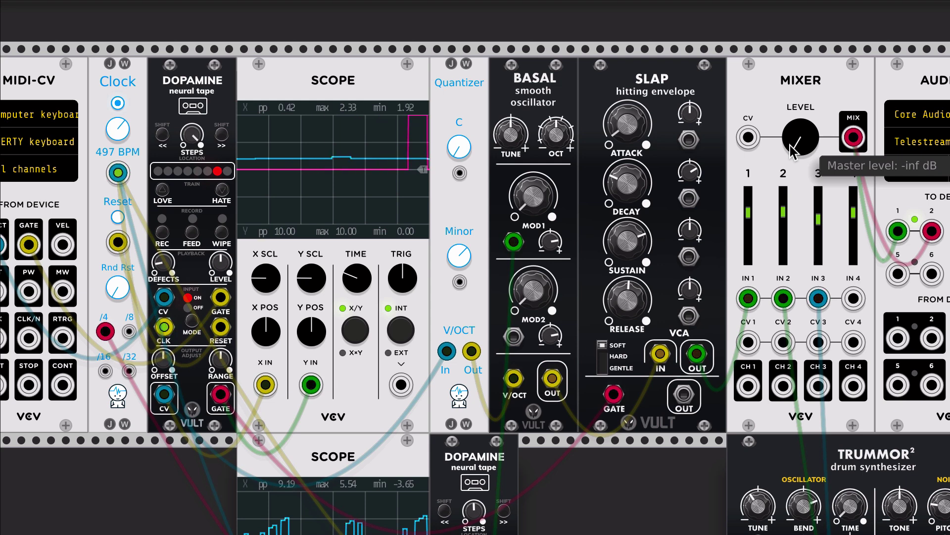